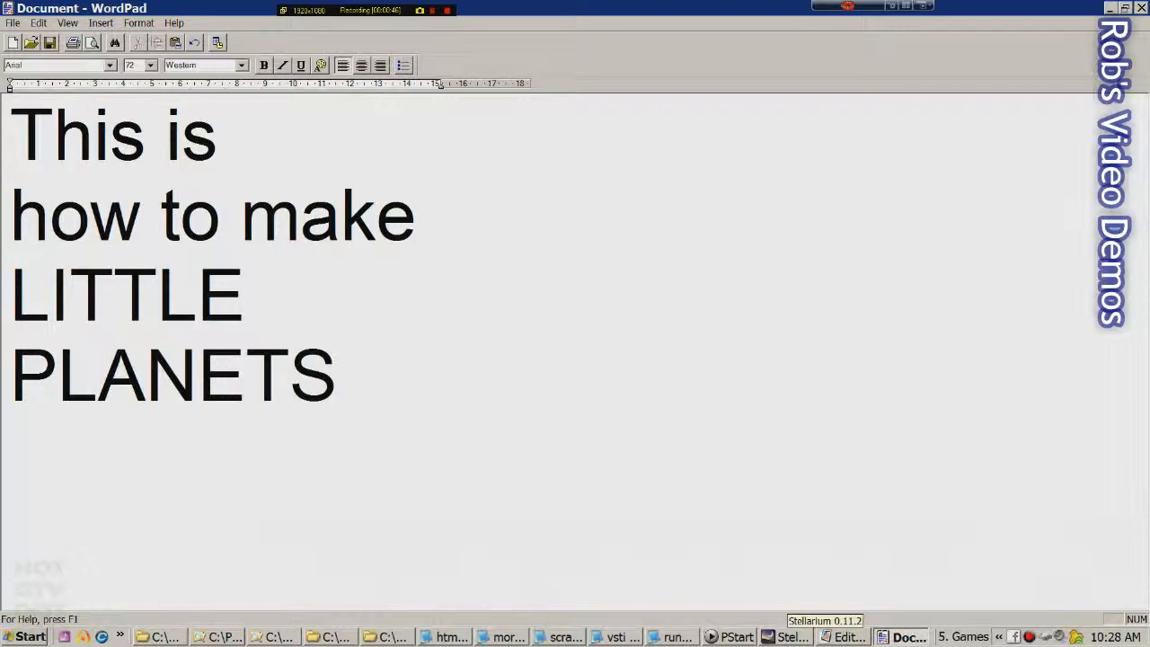
Switch to Stellarium's sky view and open its View window on the Sky tab
left_click(788, 636)
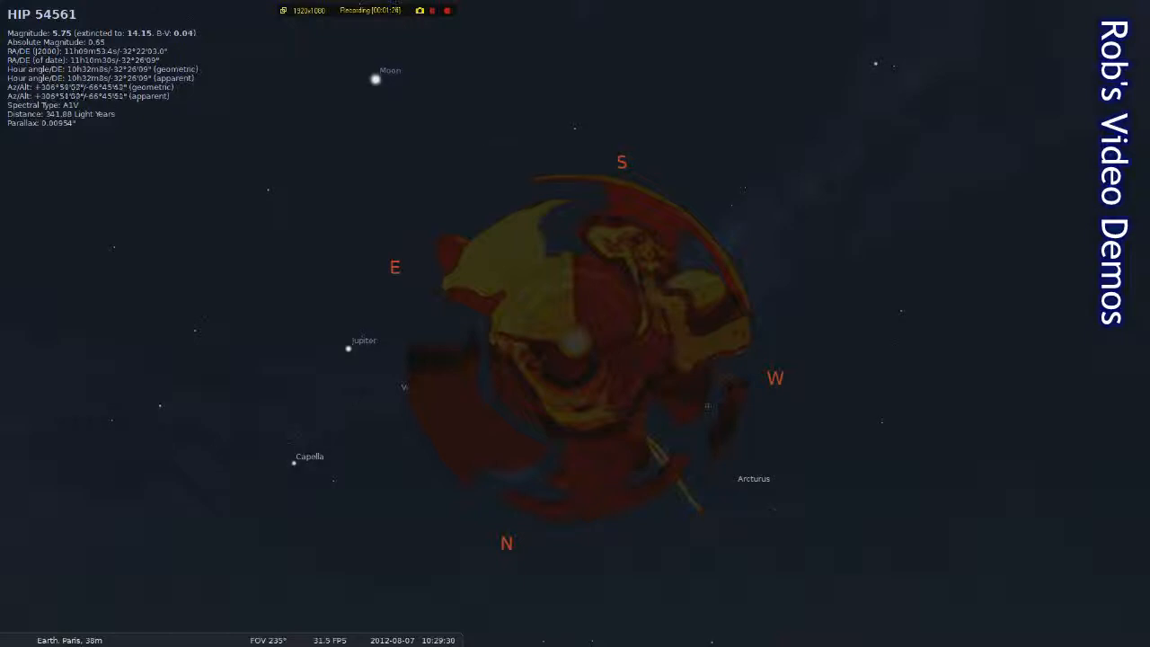
mouse_move(20, 472)
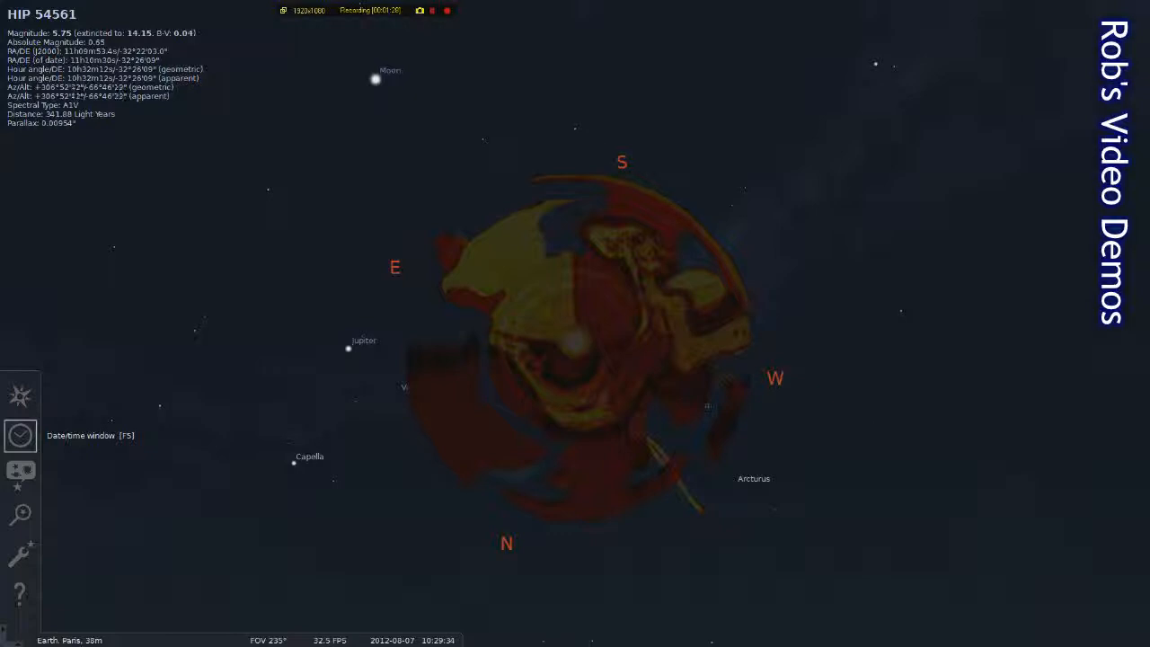
left_click(19, 472)
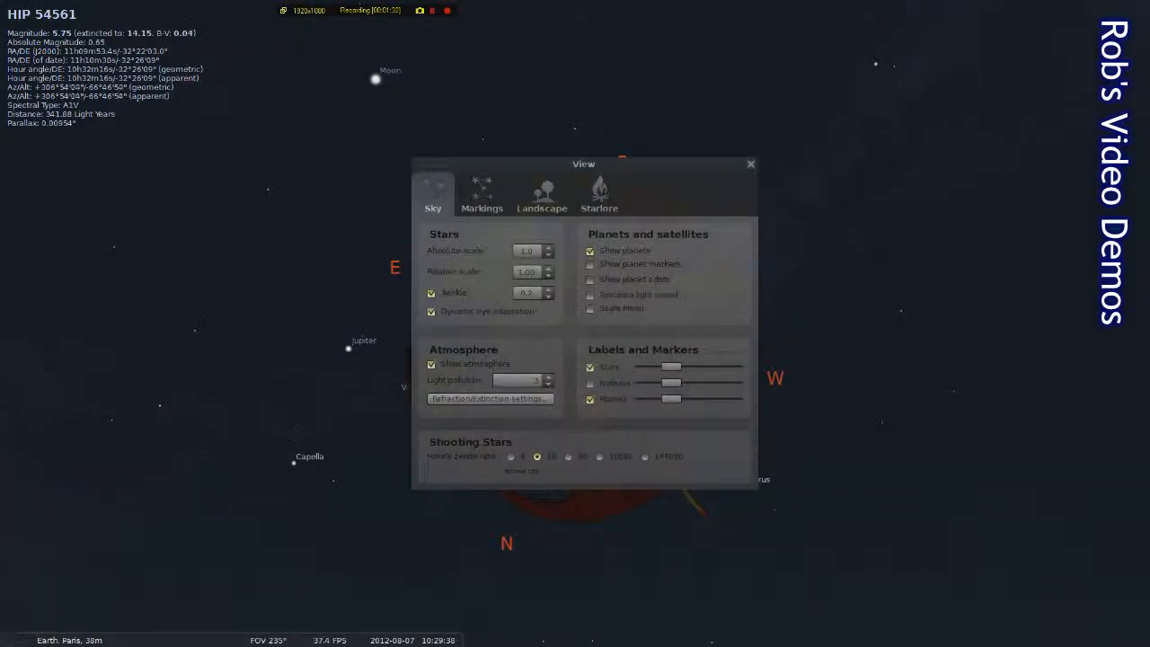
In the Landscape list, preview Saturn, load the Moon landscape, and close the View window
left_click(542, 194)
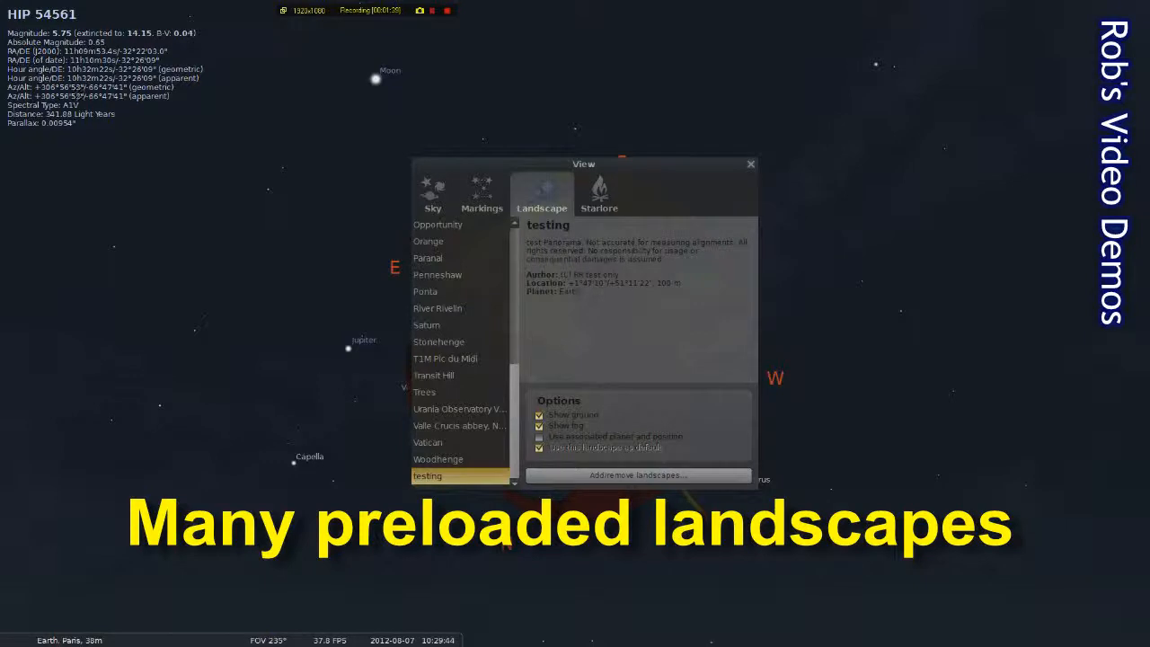
left_click(442, 325)
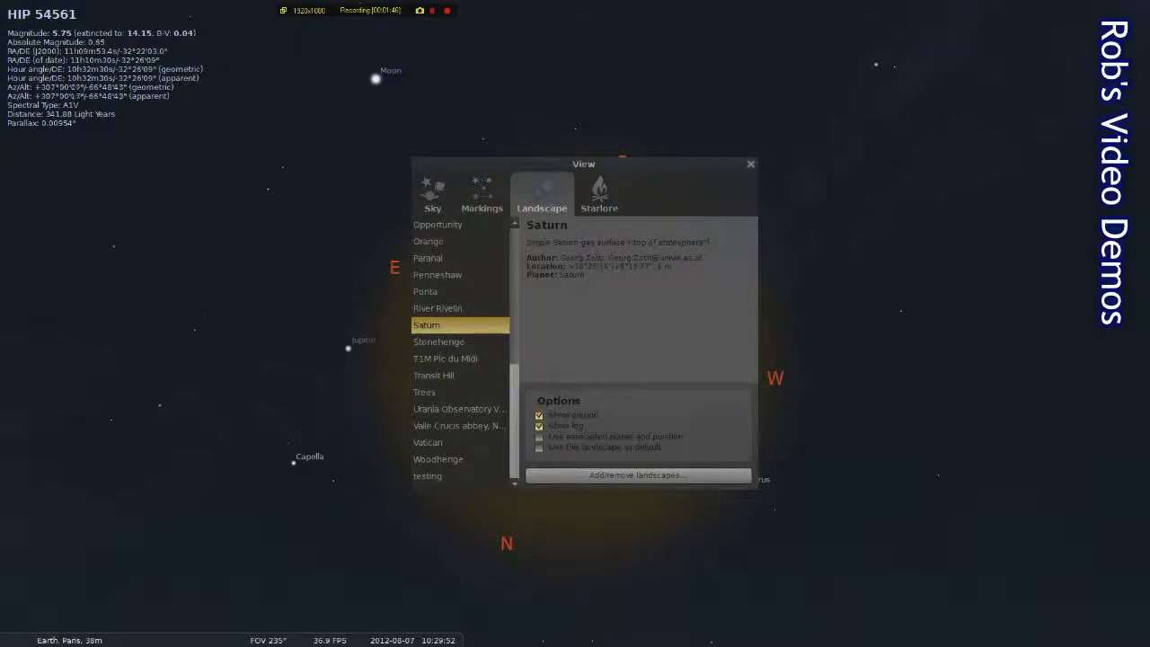
scroll(459, 350, "up", 4)
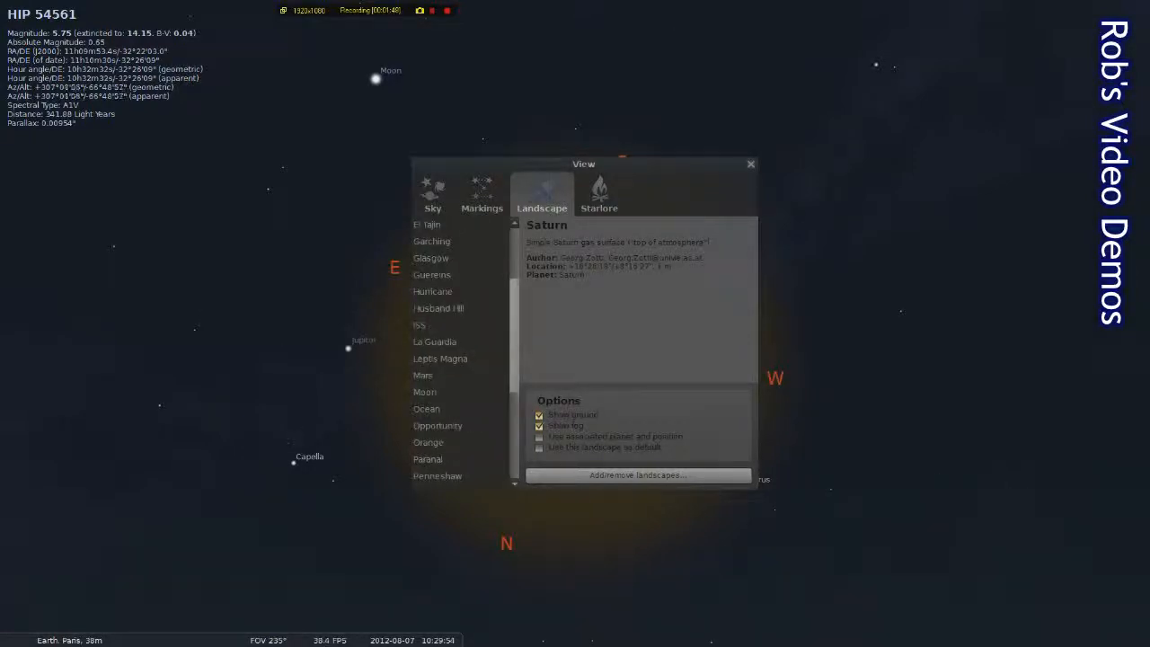
left_click(425, 393)
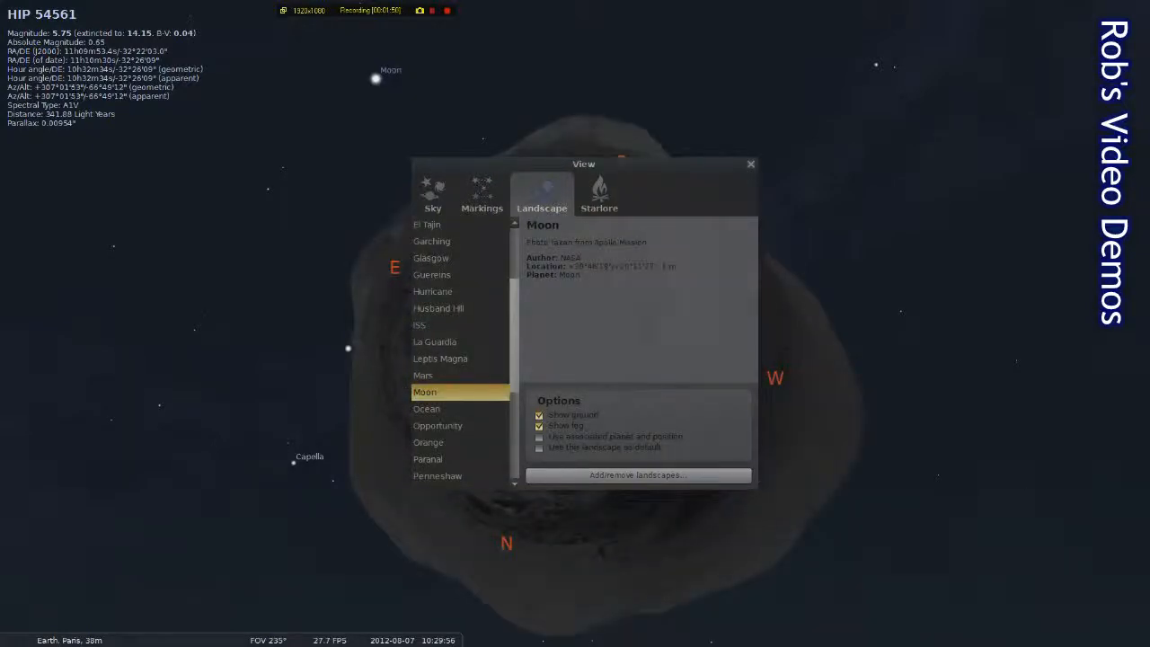
left_click(963, 318)
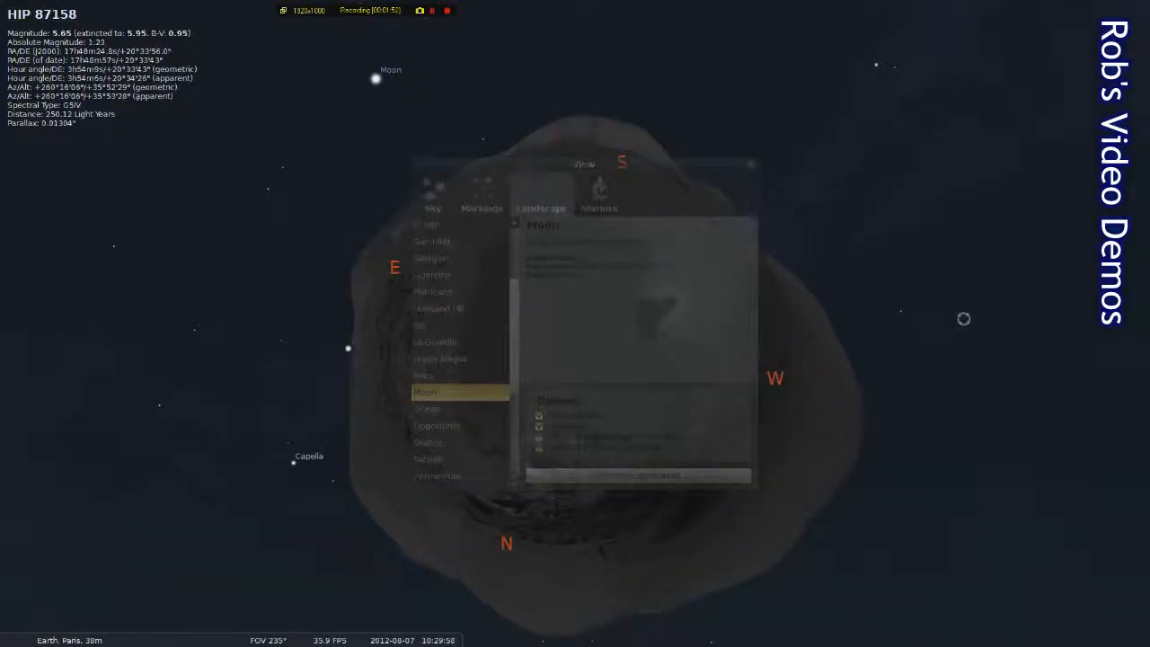
key("F4")
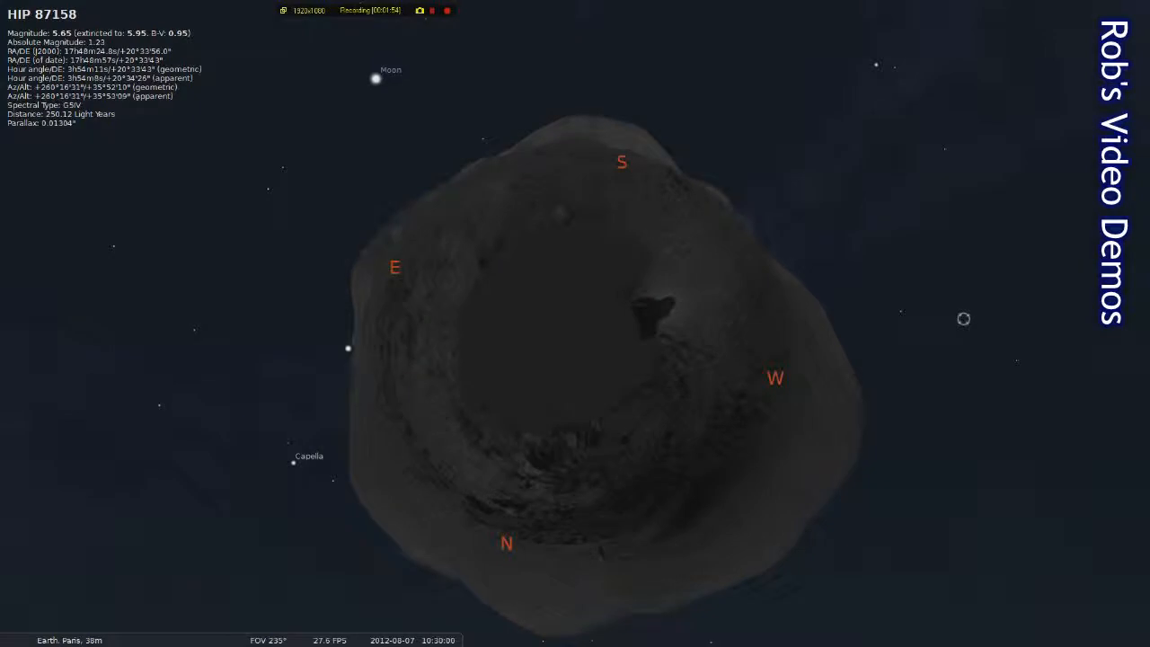
Zoom in and out, swing and pan around the Moon landscape, then quit Stellarium for Photoshop Elements
key("slash")
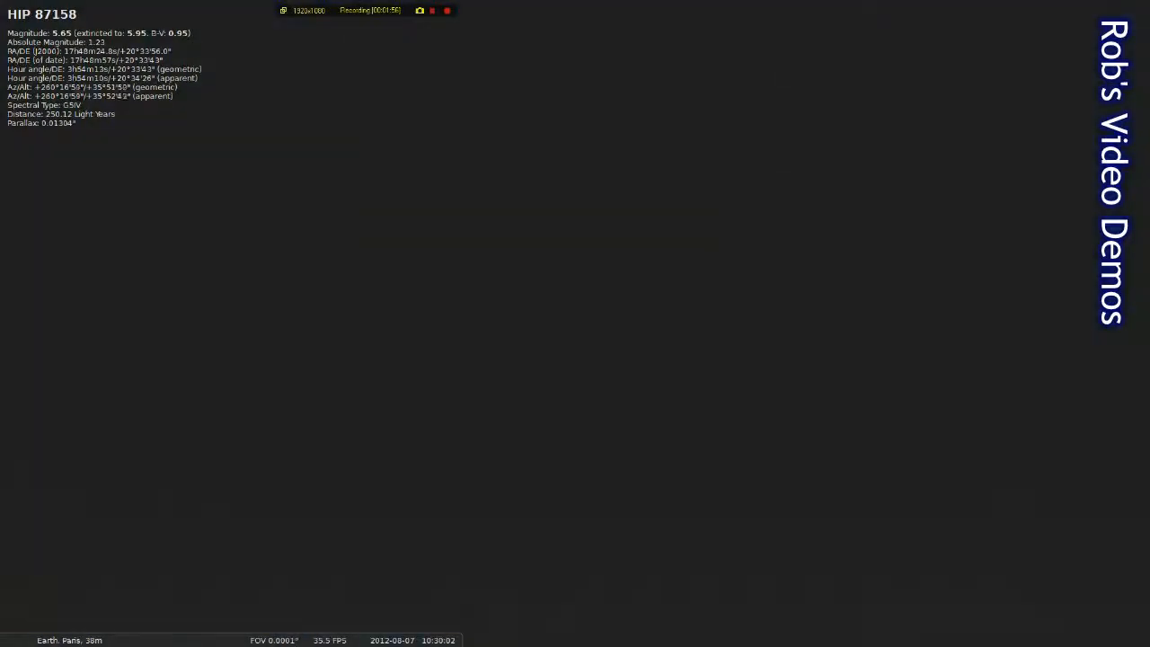
key("backslash")
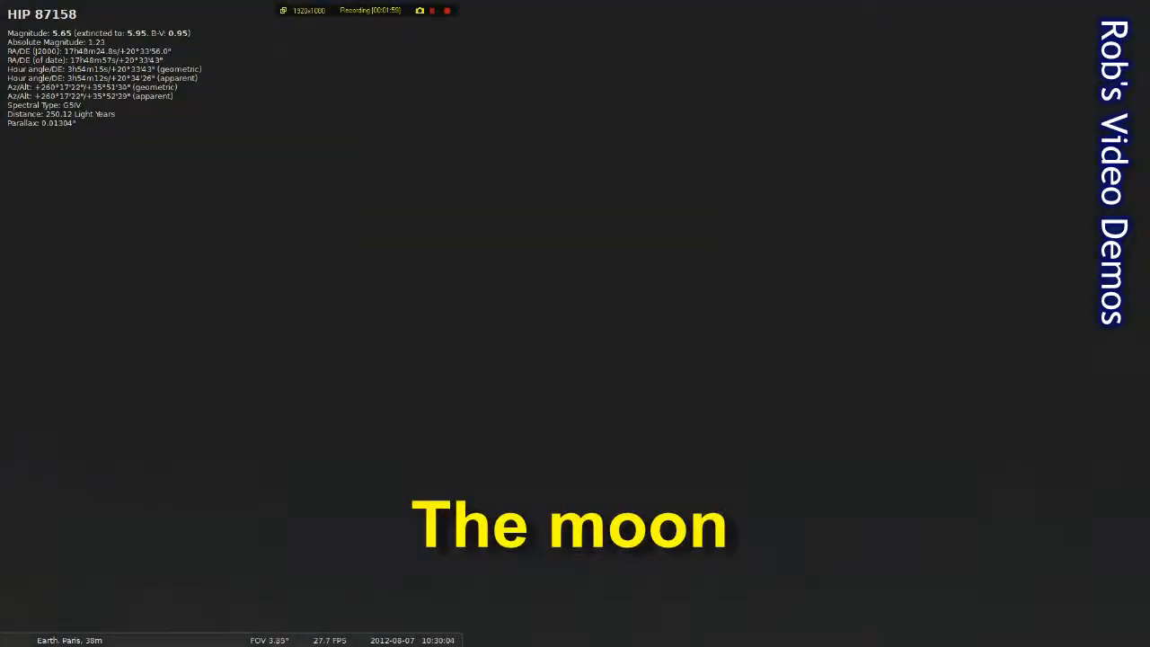
left_click_drag(962, 319, 823, 93)
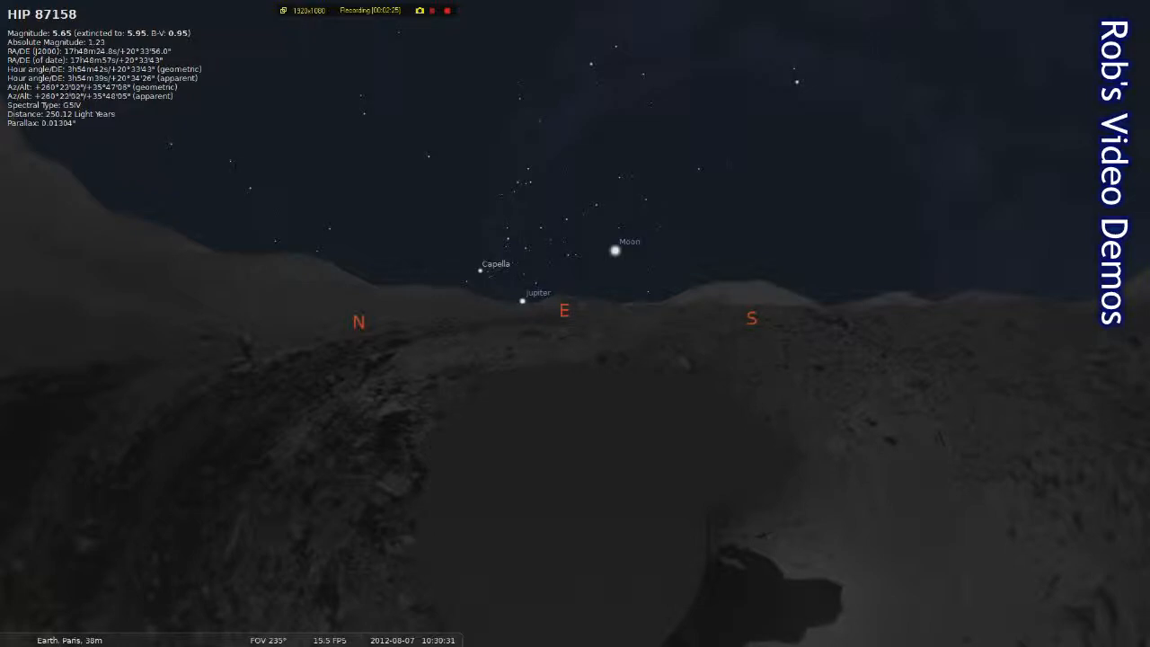
key("Left")
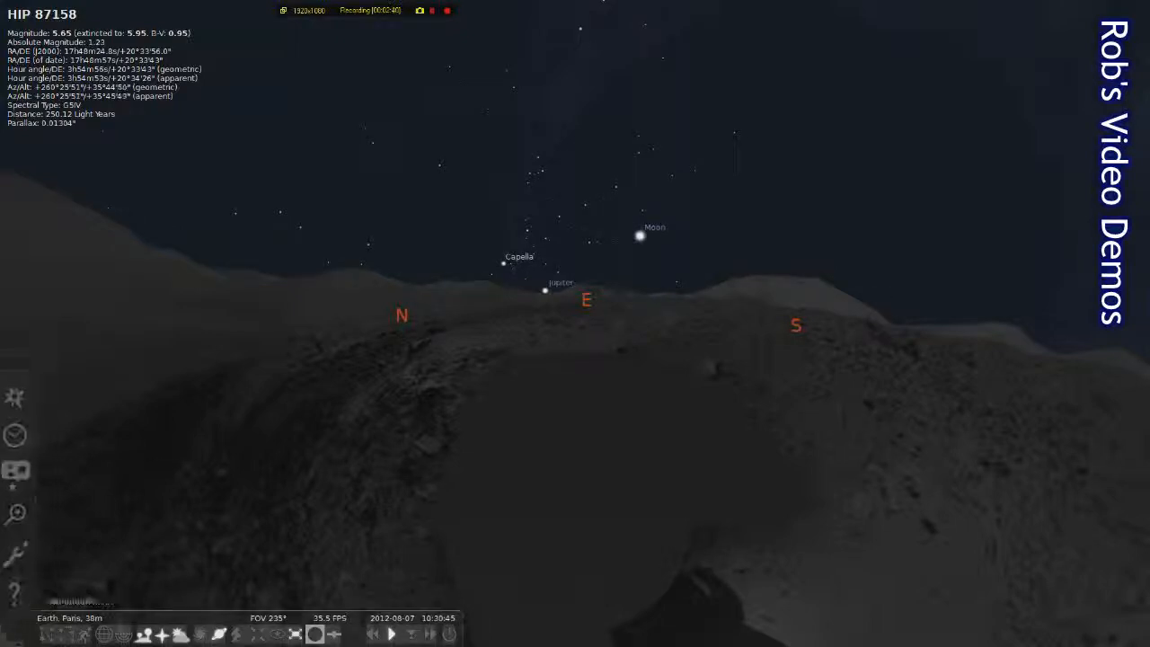
left_click(449, 633)
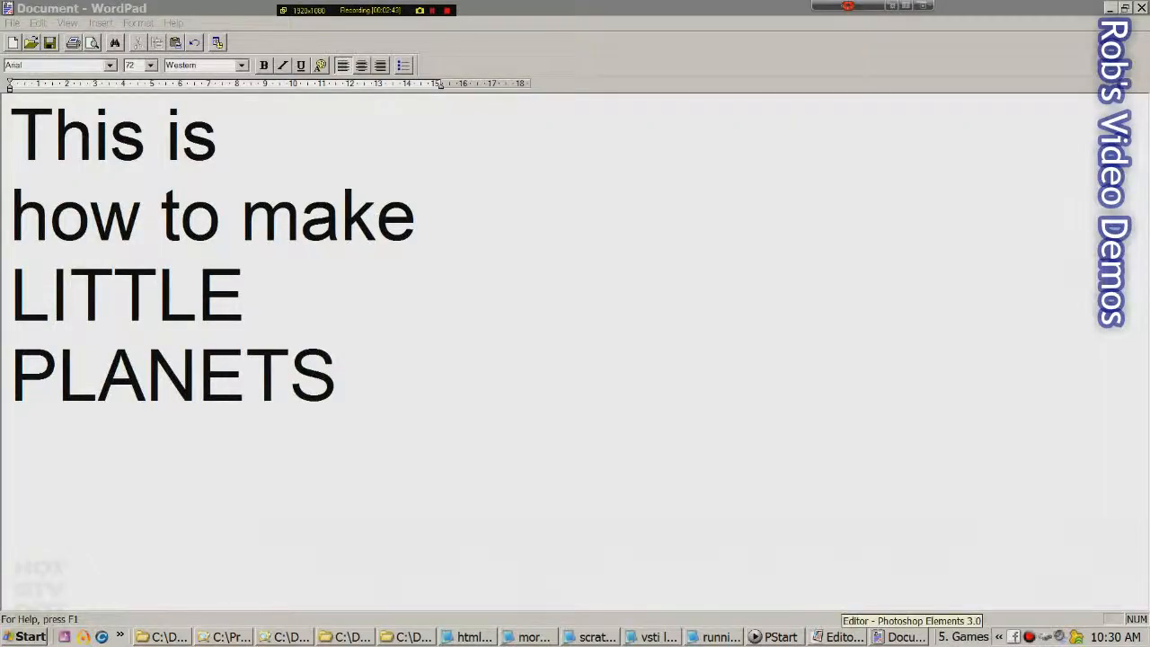
left_click(842, 636)
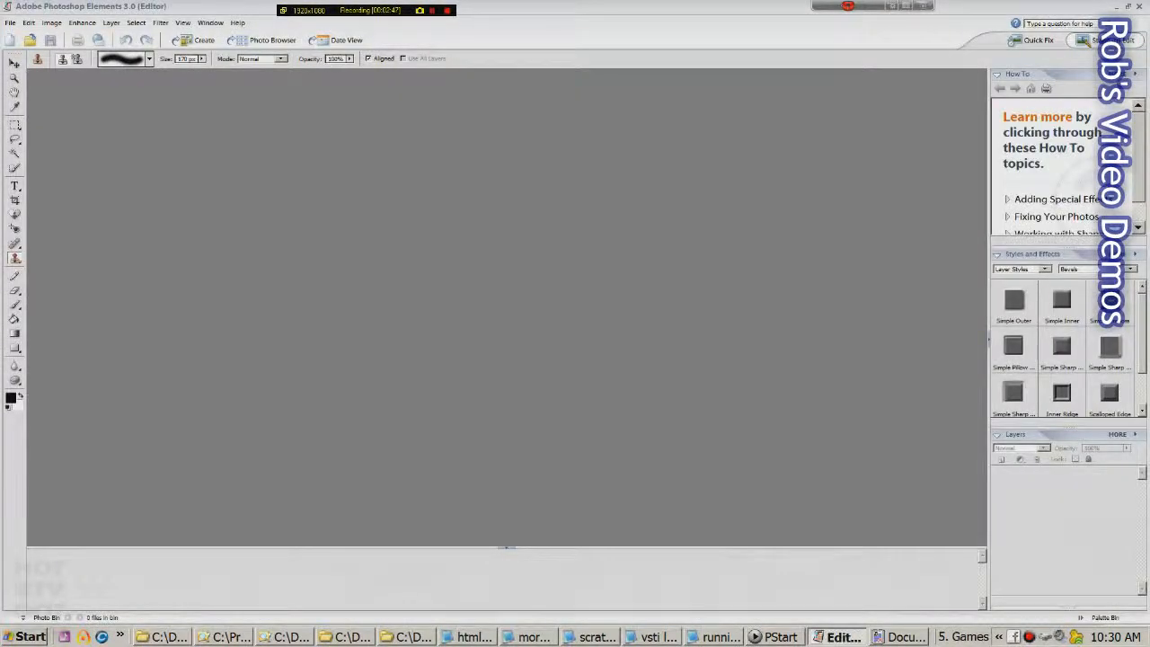
Reopen the recently edited Wharf_001-Wharf_008.jpg panorama from the File menu
left_click(9, 22)
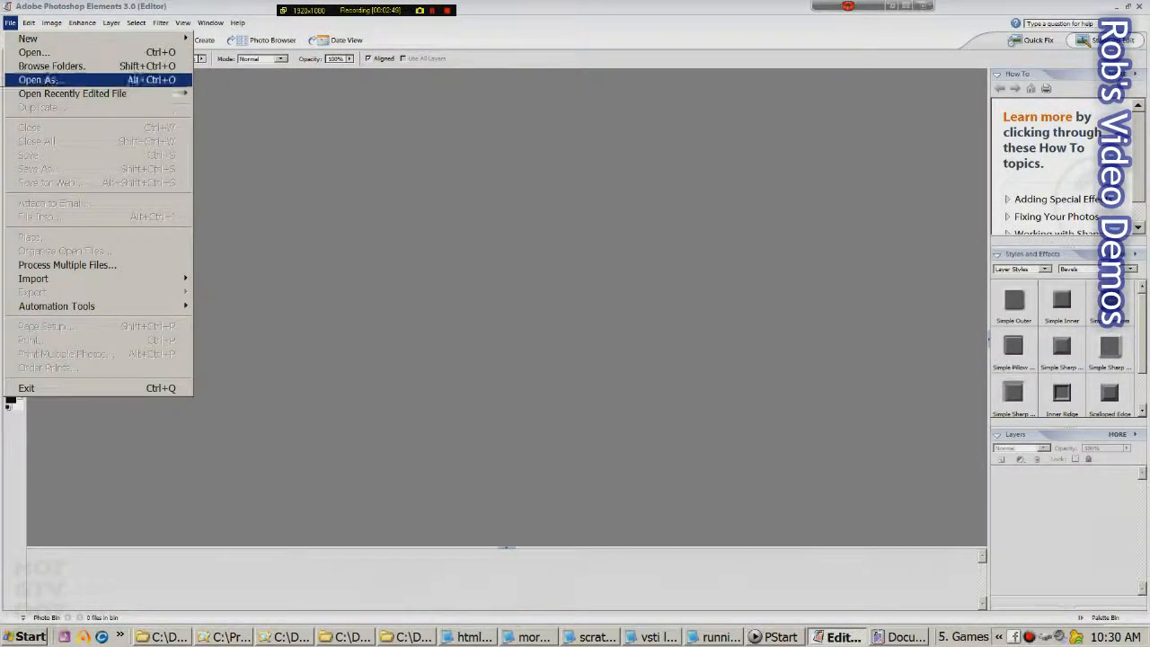
mouse_move(72, 93)
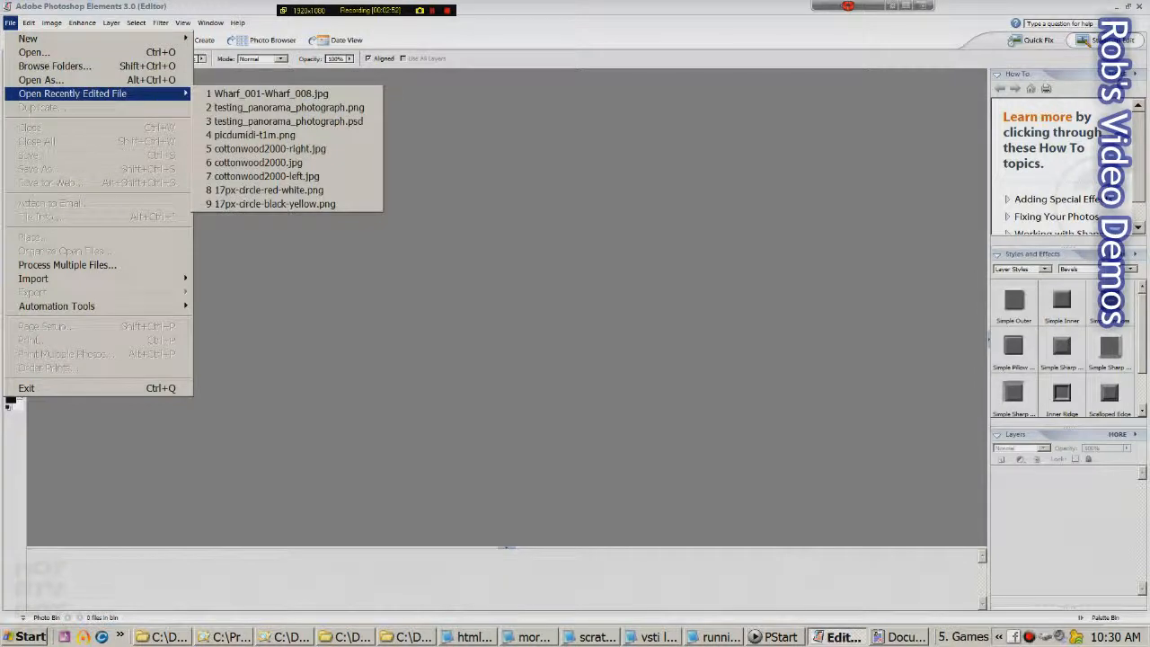
left_click(261, 94)
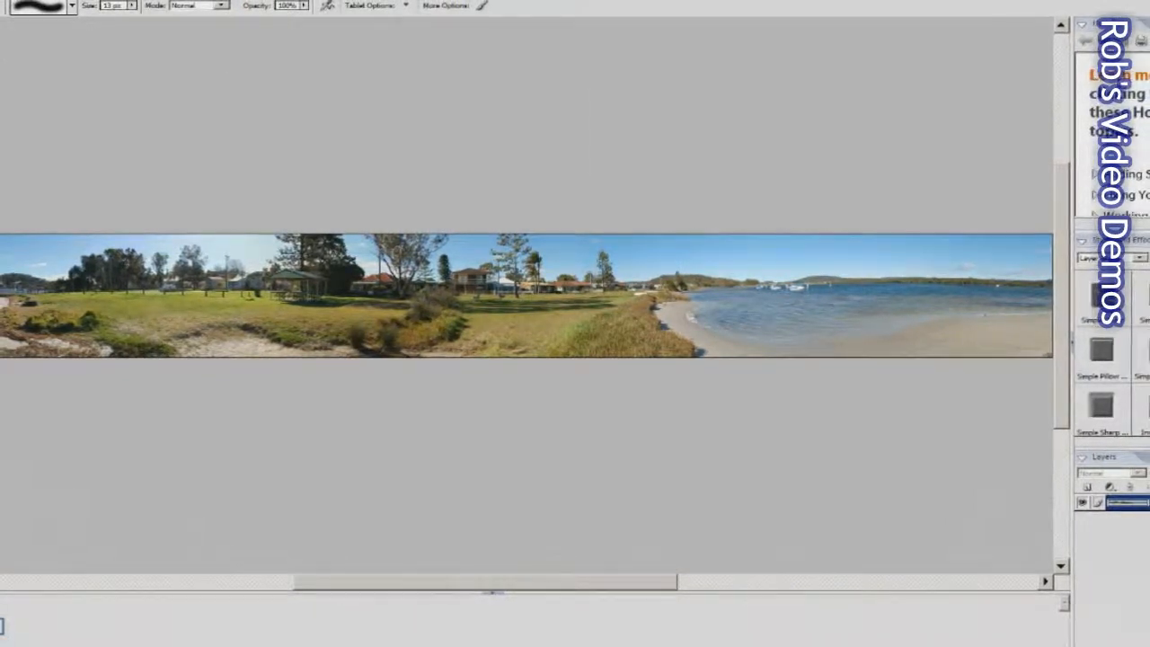
Bring up the Canvas Size settings from Image > Resize
left_click(0, 0)
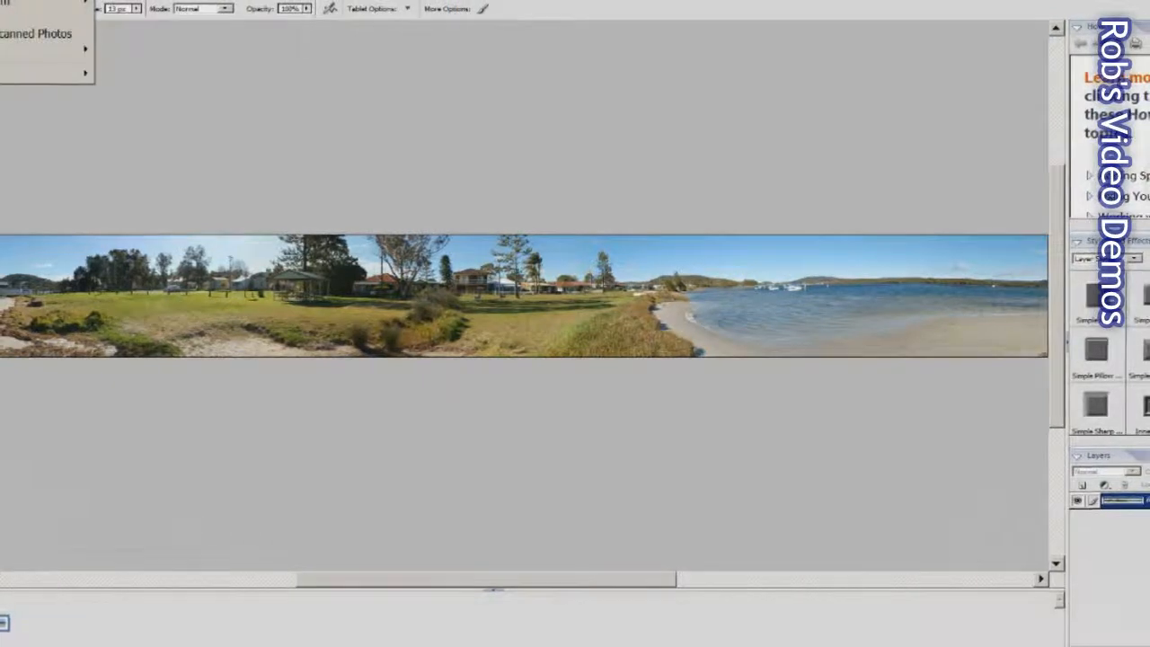
mouse_move(3, 50)
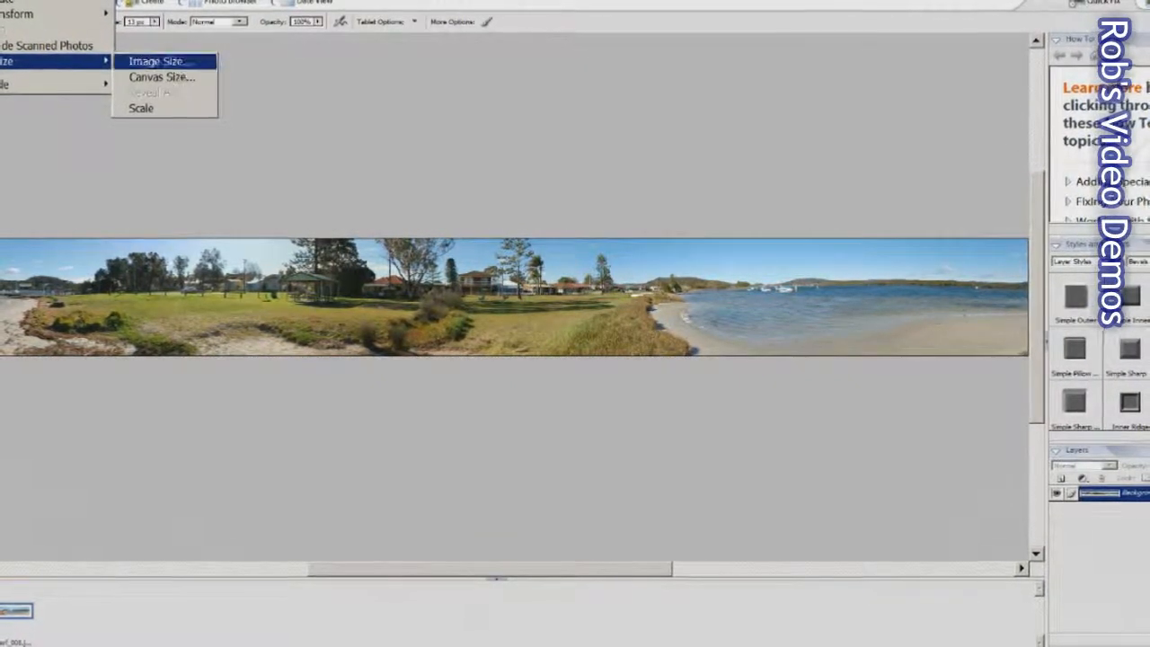
left_click(165, 79)
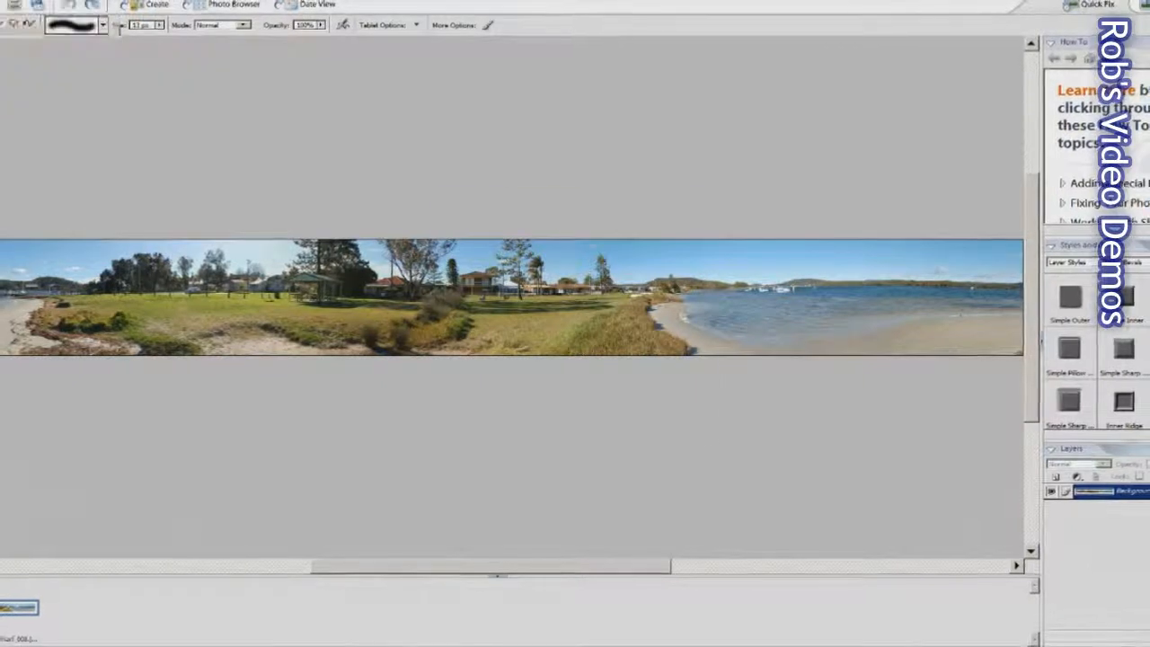
Anchor at bottom centre and set canvas height to 250 percent, width staying 100 percent
left_click(563, 380)
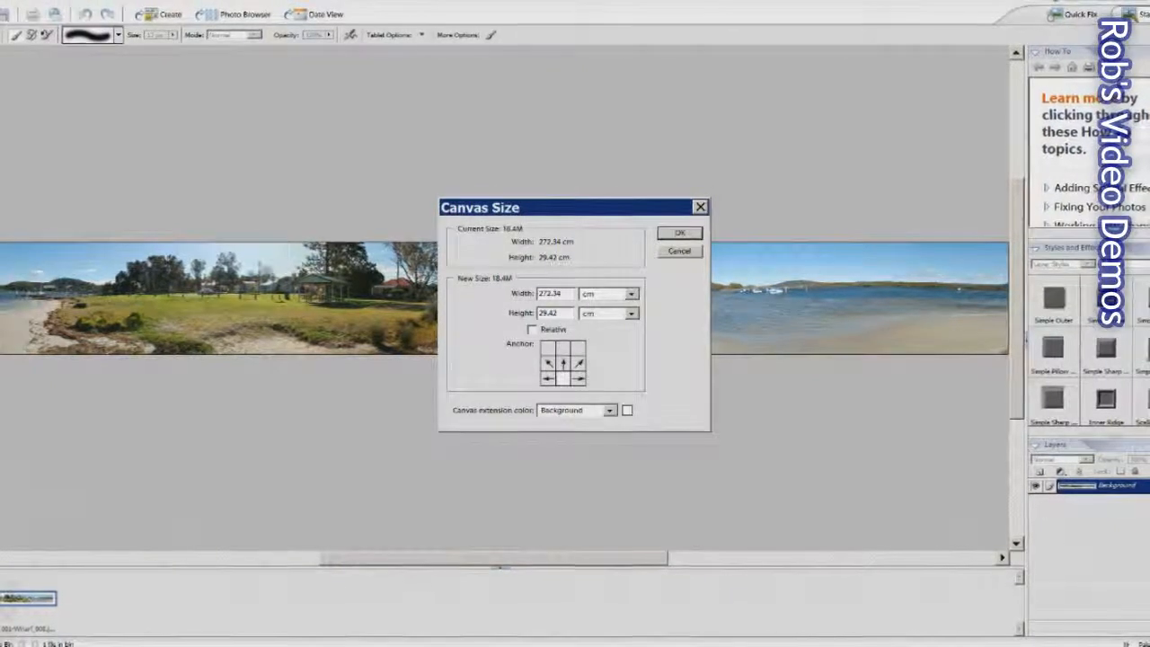
left_click(631, 312)
left_click(594, 327)
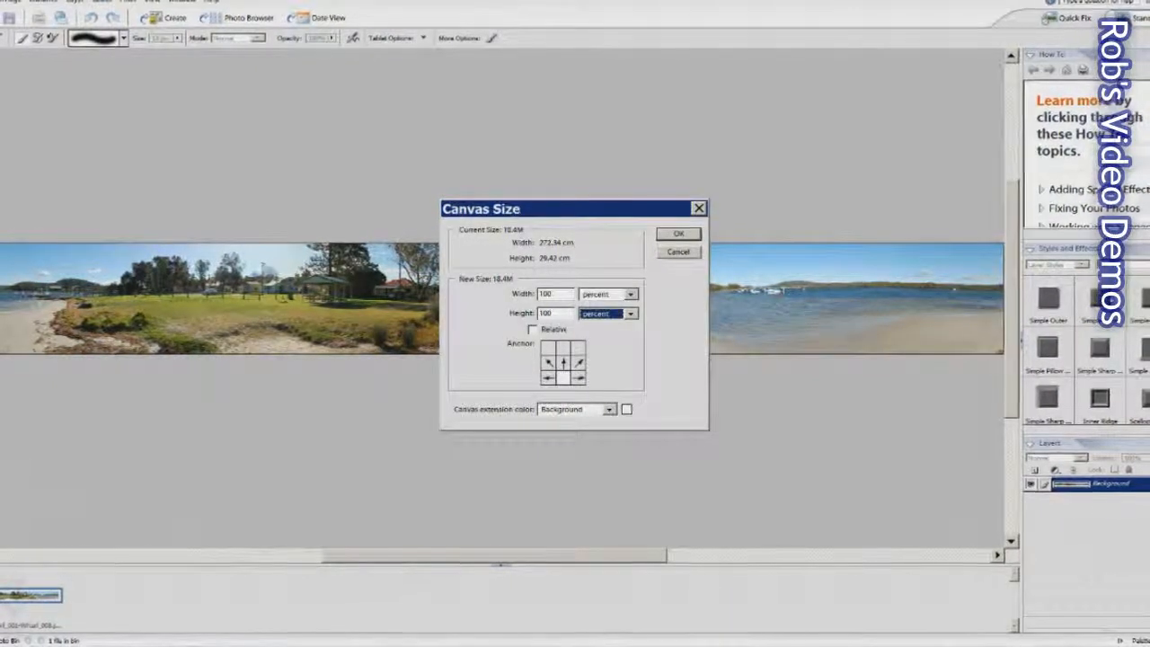
type("250")
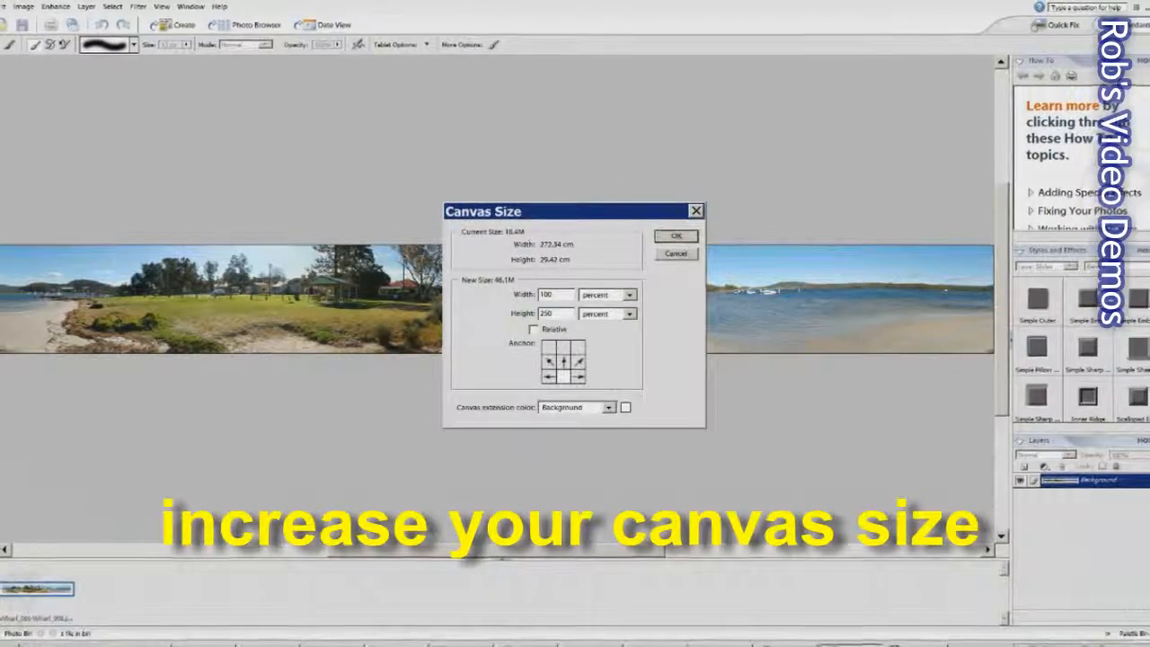
key("Return")
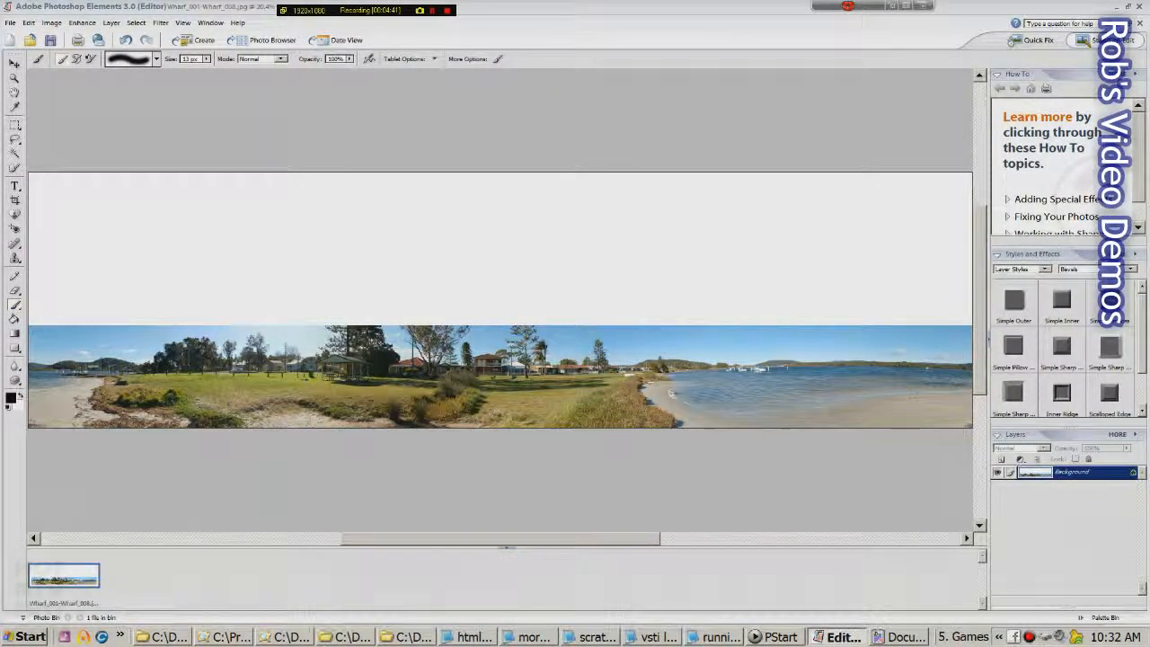
Clone the tall trees upward into the blank white space with the Clone Stamp tool
key("s")
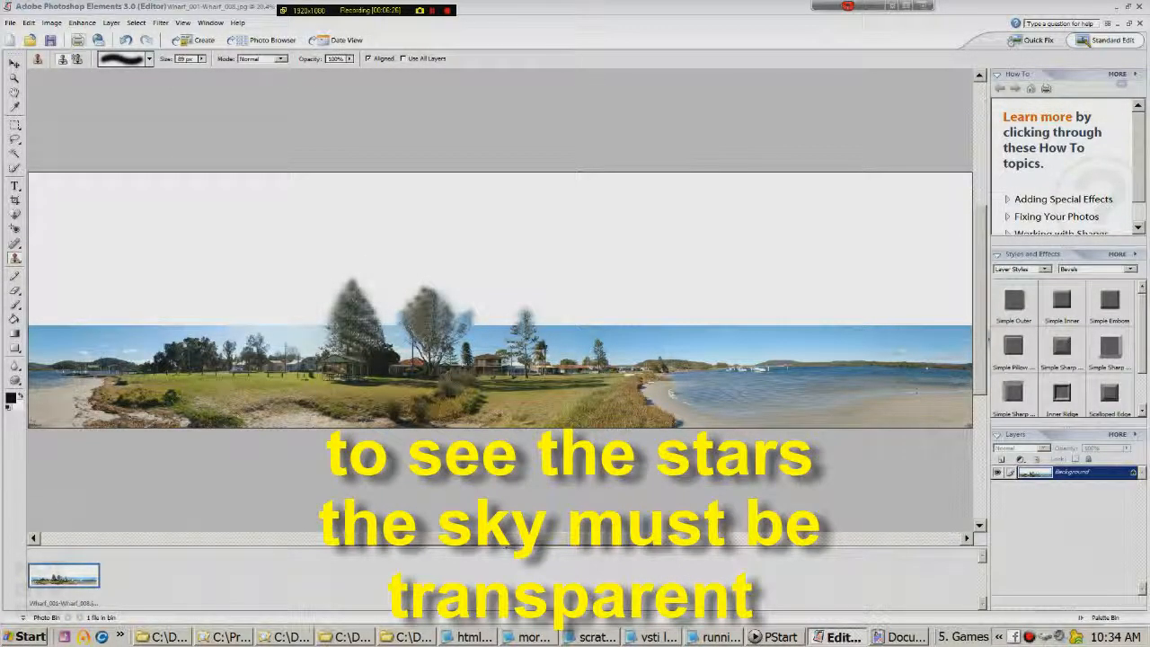
left_click(10, 22)
Convert the panorama to Indexed Color with Transparency kept checked
mouse_move(51, 23)
mouse_move(68, 113)
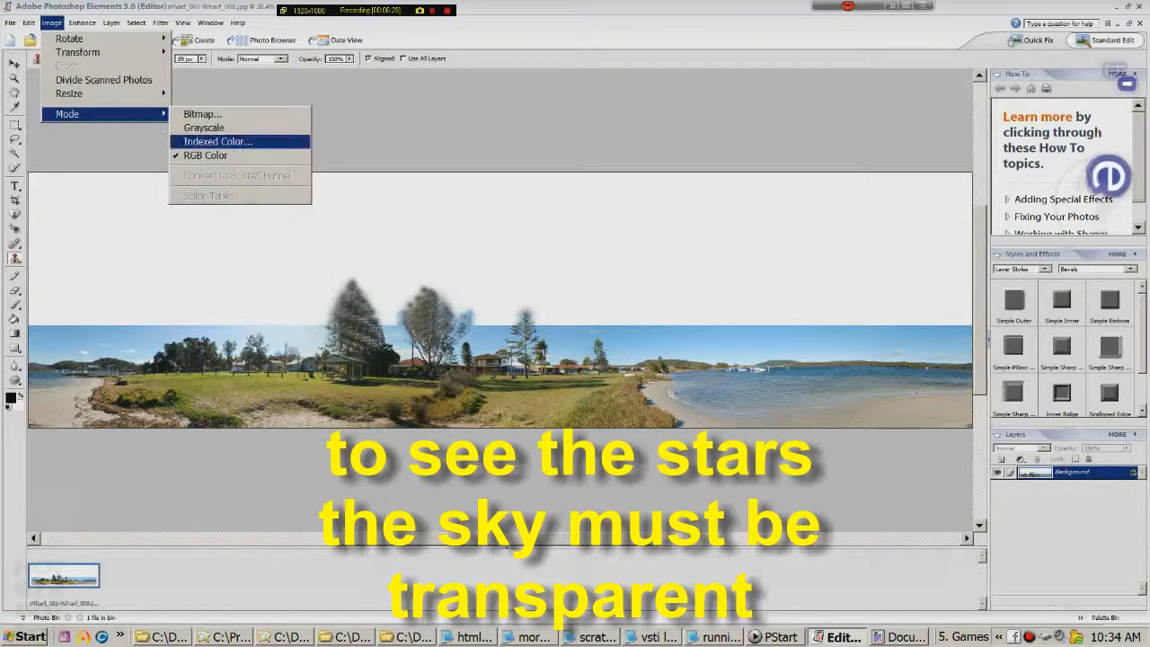
left_click(261, 141)
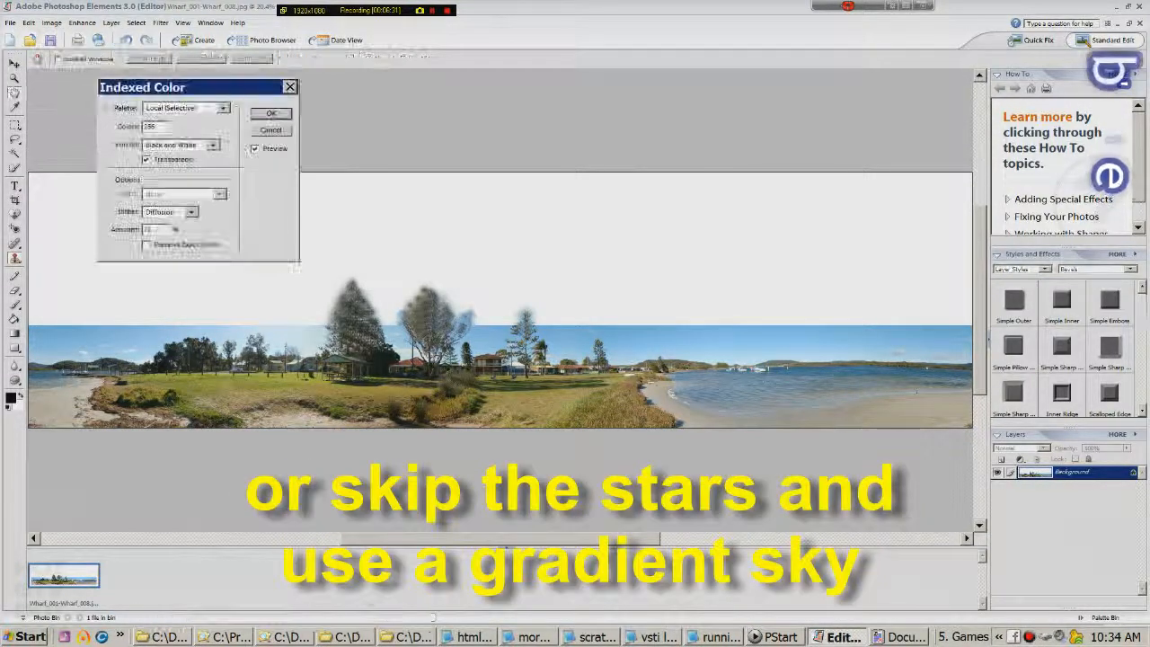
key("Return")
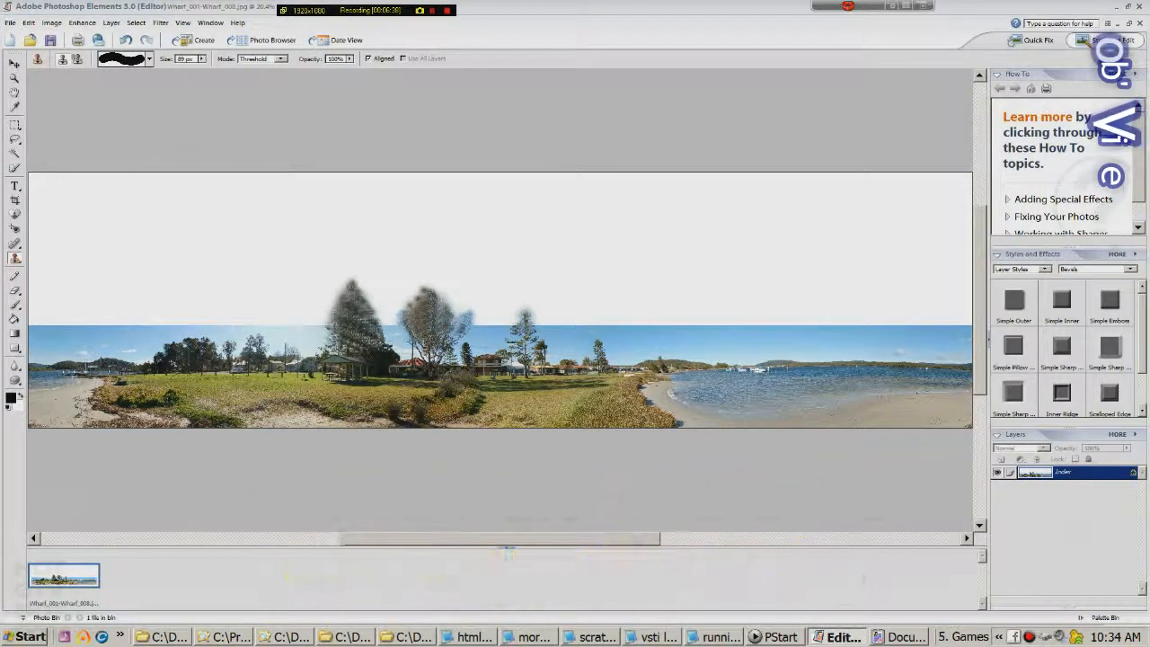
left_click(16, 290)
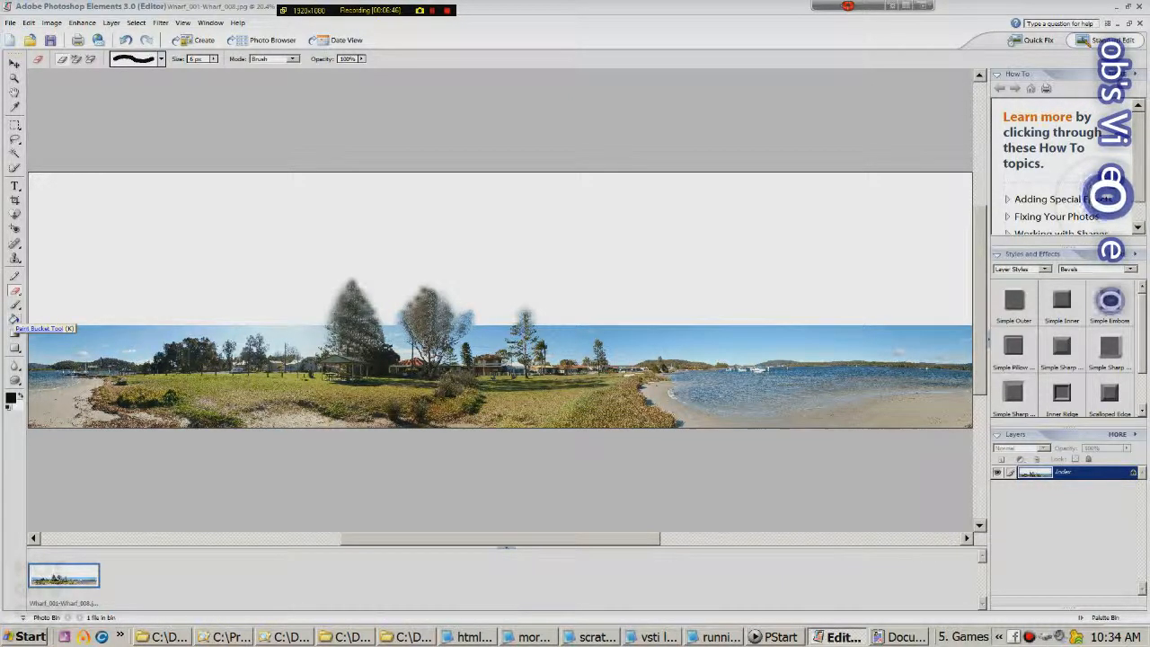
In the Color Table, make a sky-blue swatch transparent, then return to the Eraser
left_click(51, 23)
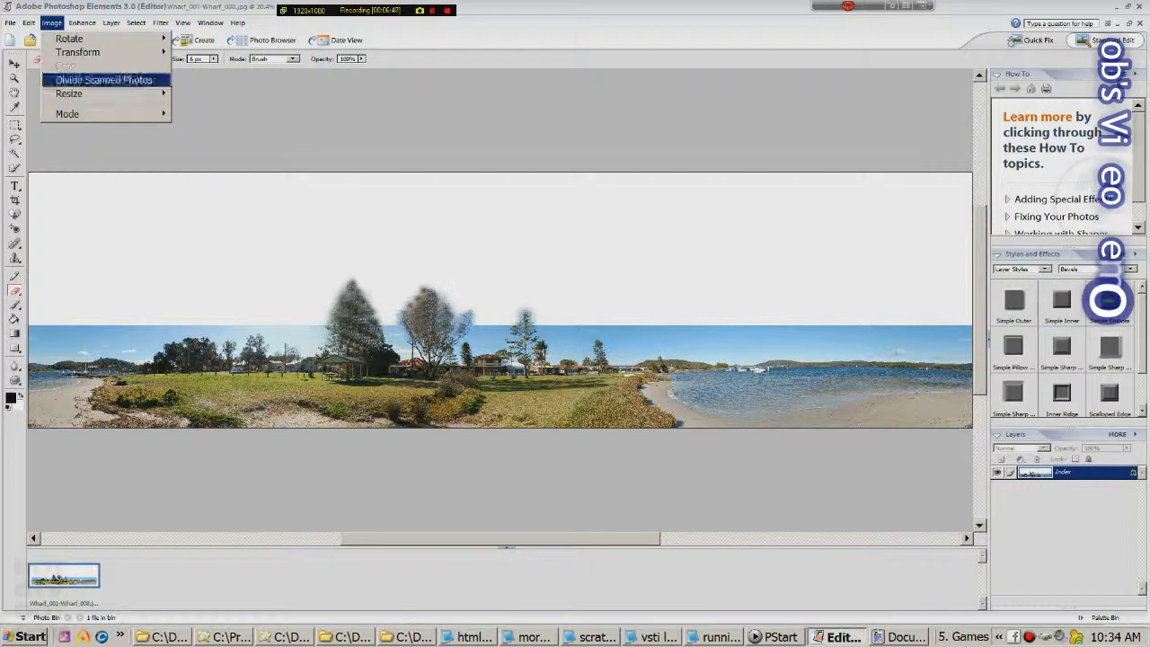
mouse_move(81, 113)
left_click(212, 195)
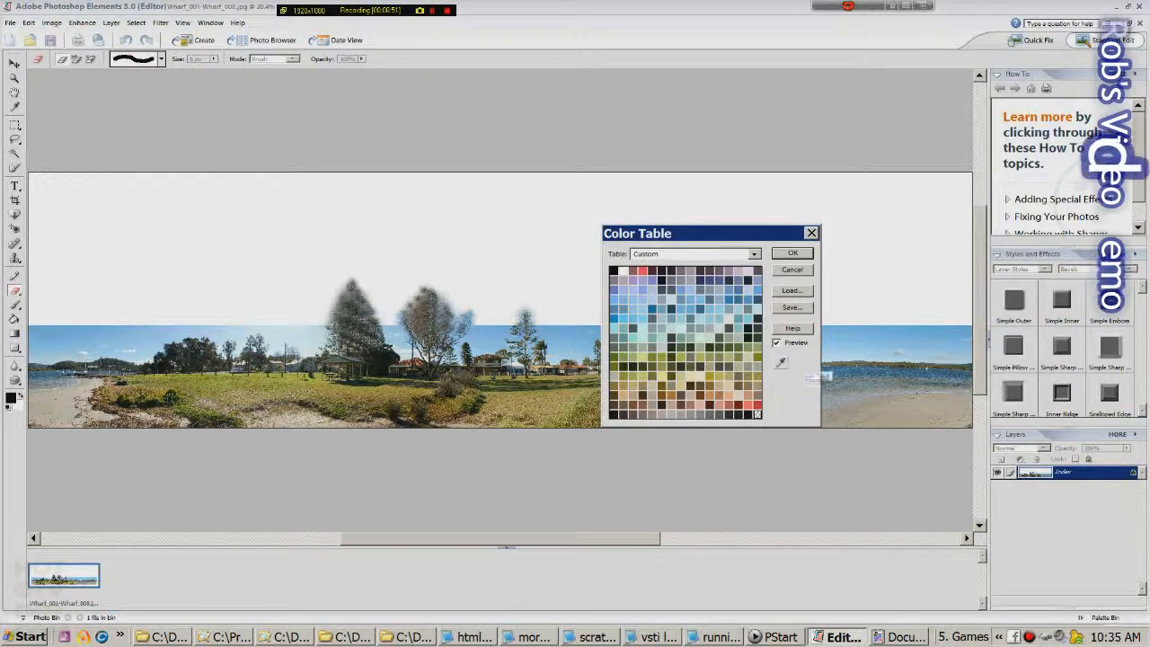
left_click(780, 362)
left_click(623, 299)
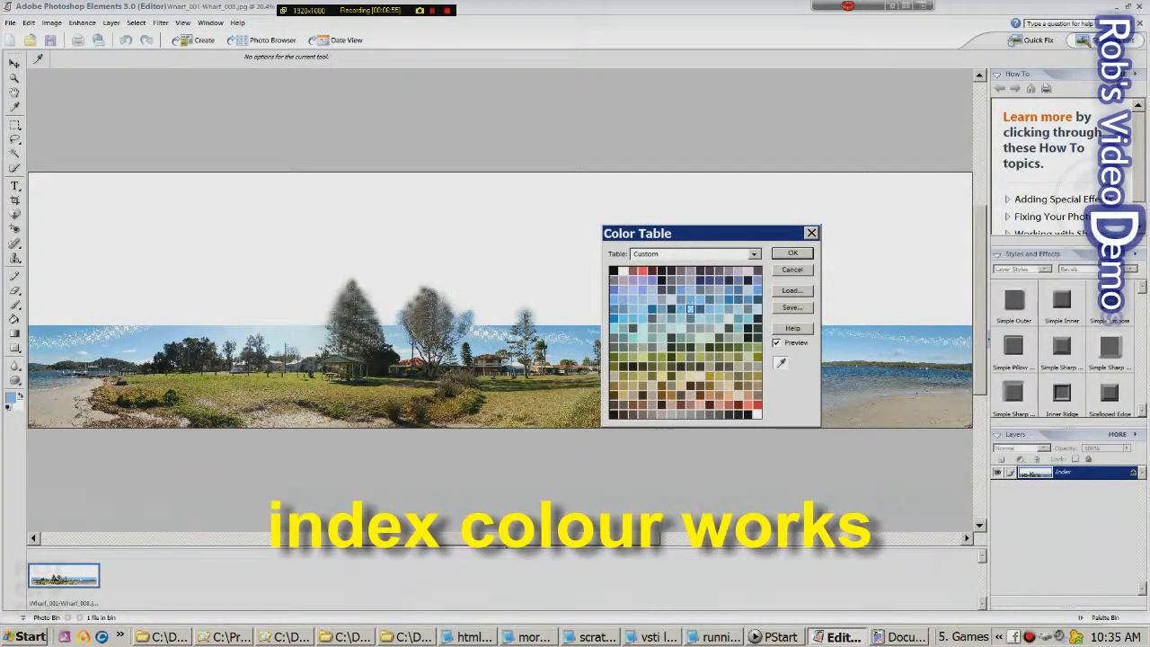
left_click(632, 308)
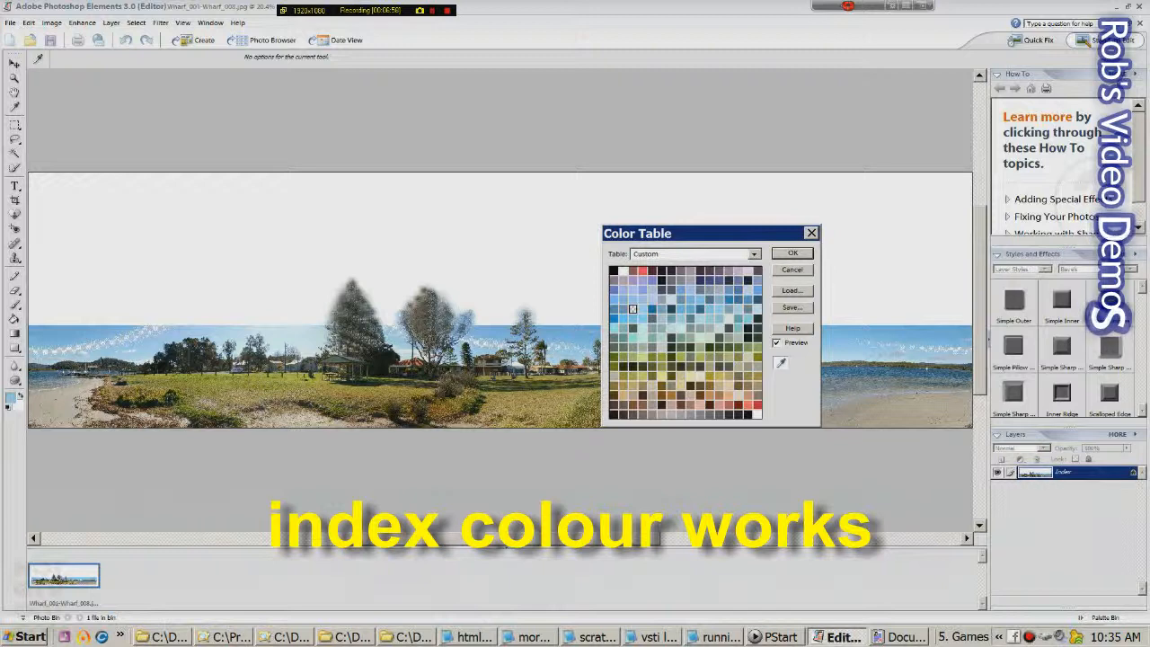
key("Return")
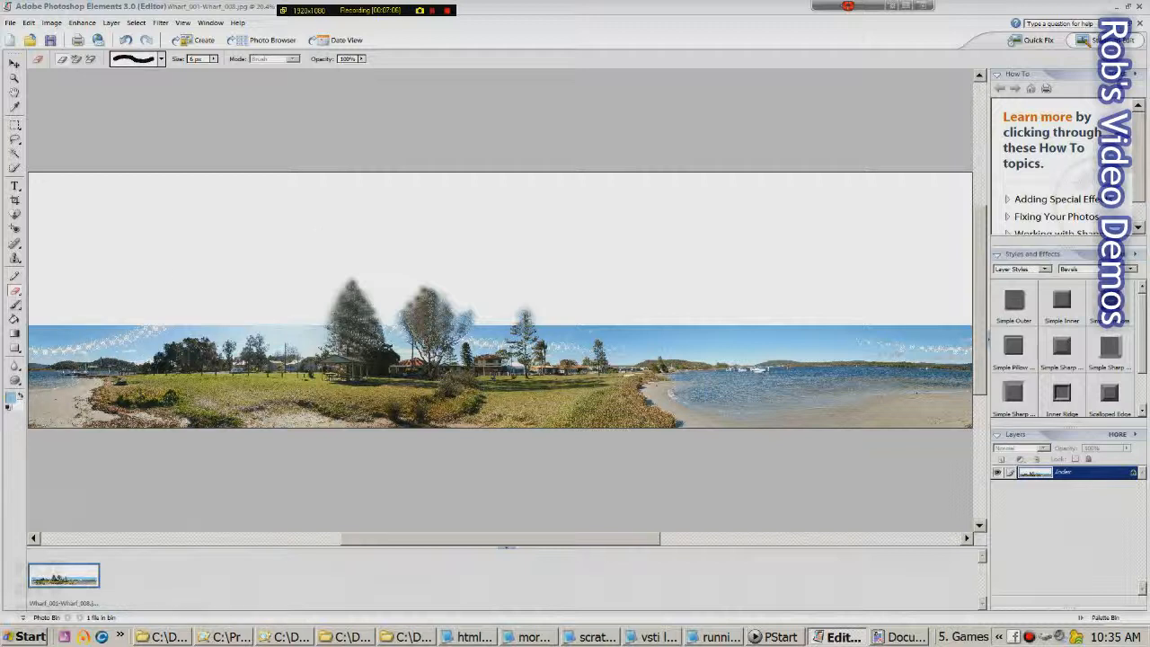
key("b")
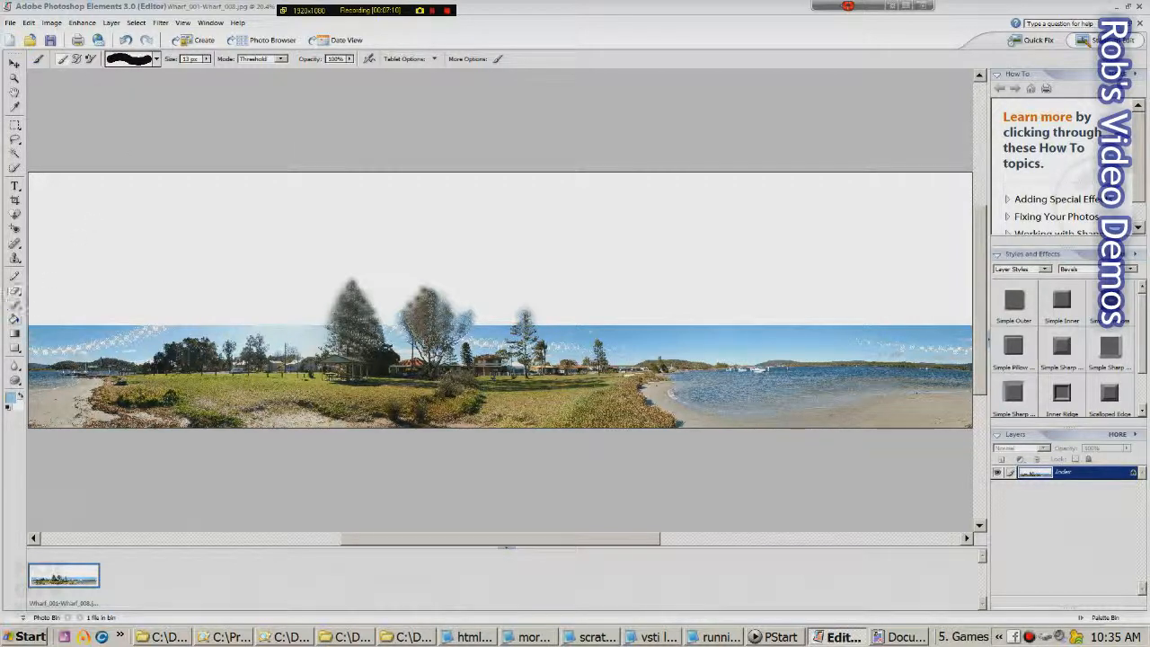
key("e")
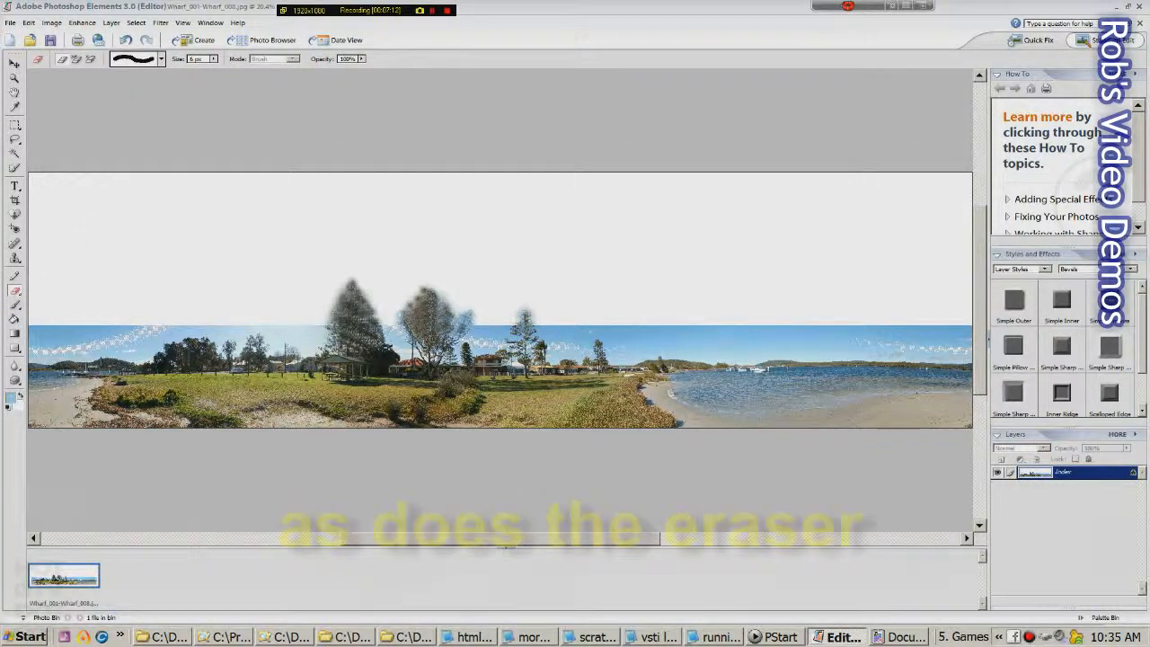
Enlarge the eraser and erase the upper-left sky to the treeline, checking at actual pixels
left_click(213, 58)
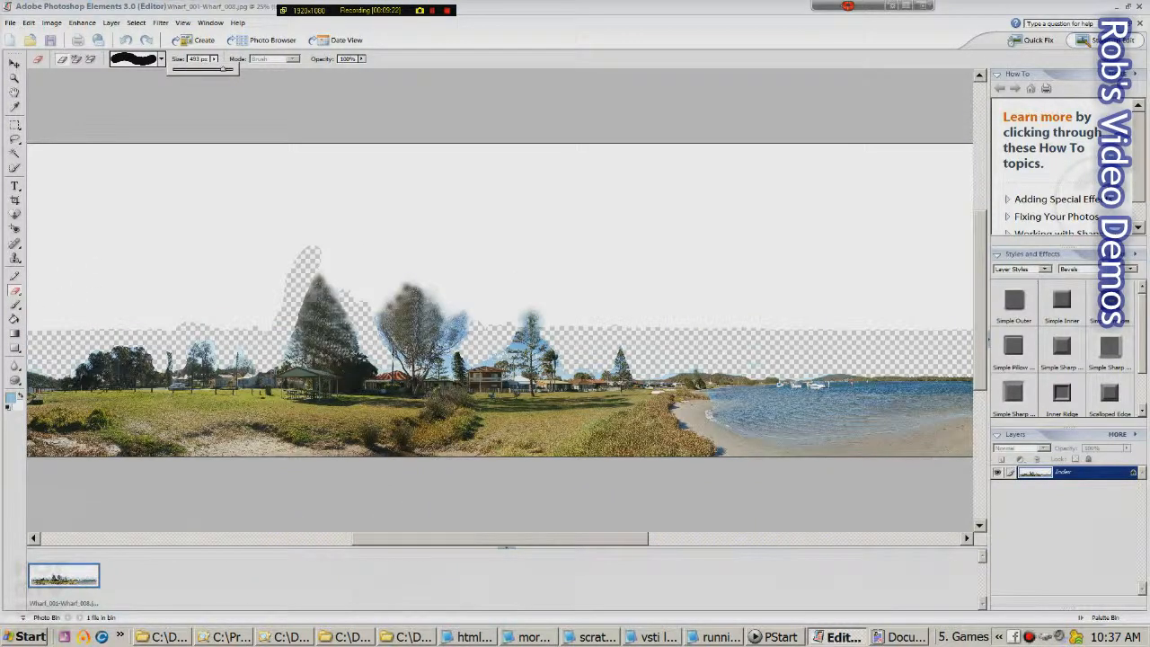
mouse_move(38, 168)
left_mouse_down()
mouse_move(162, 169)
mouse_move(90, 221)
left_mouse_up()
mouse_move(134, 179)
left_mouse_down()
mouse_move(67, 254)
mouse_move(136, 298)
mouse_move(181, 298)
mouse_move(180, 264)
mouse_move(144, 246)
mouse_move(289, 195)
mouse_move(415, 180)
mouse_move(373, 156)
mouse_move(214, 287)
mouse_move(241, 294)
mouse_move(400, 199)
mouse_move(334, 220)
mouse_move(362, 260)
mouse_move(456, 172)
mouse_move(745, 178)
mouse_move(913, 169)
mouse_move(946, 155)
mouse_move(916, 158)
left_mouse_up()
left_click(183, 22)
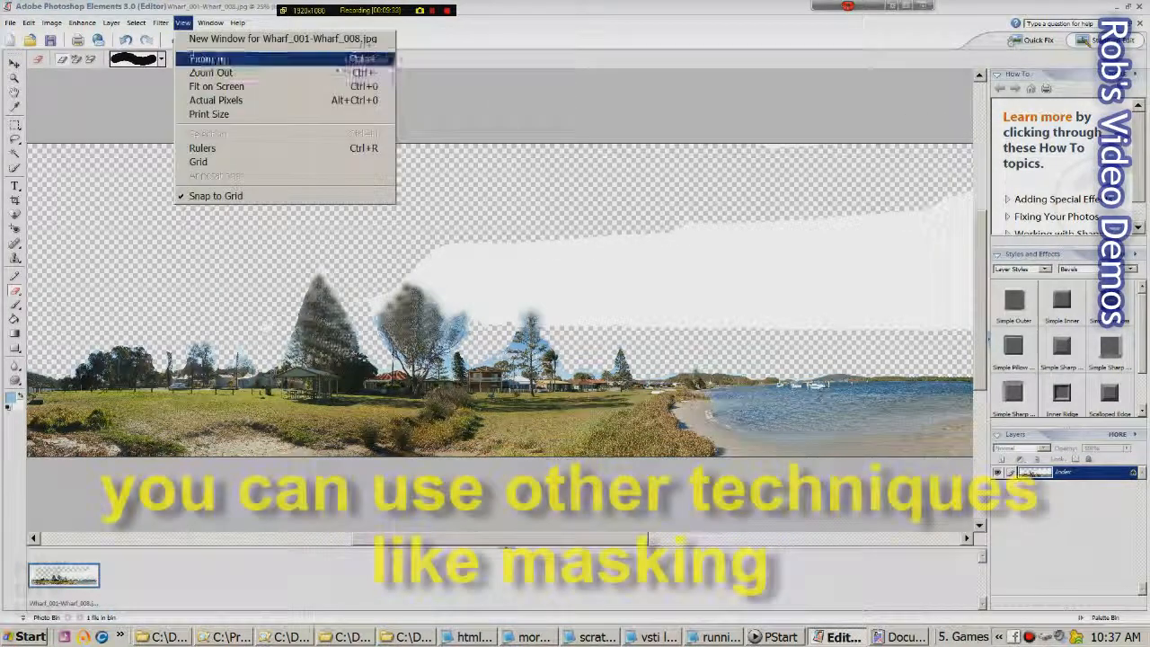
left_click(215, 105)
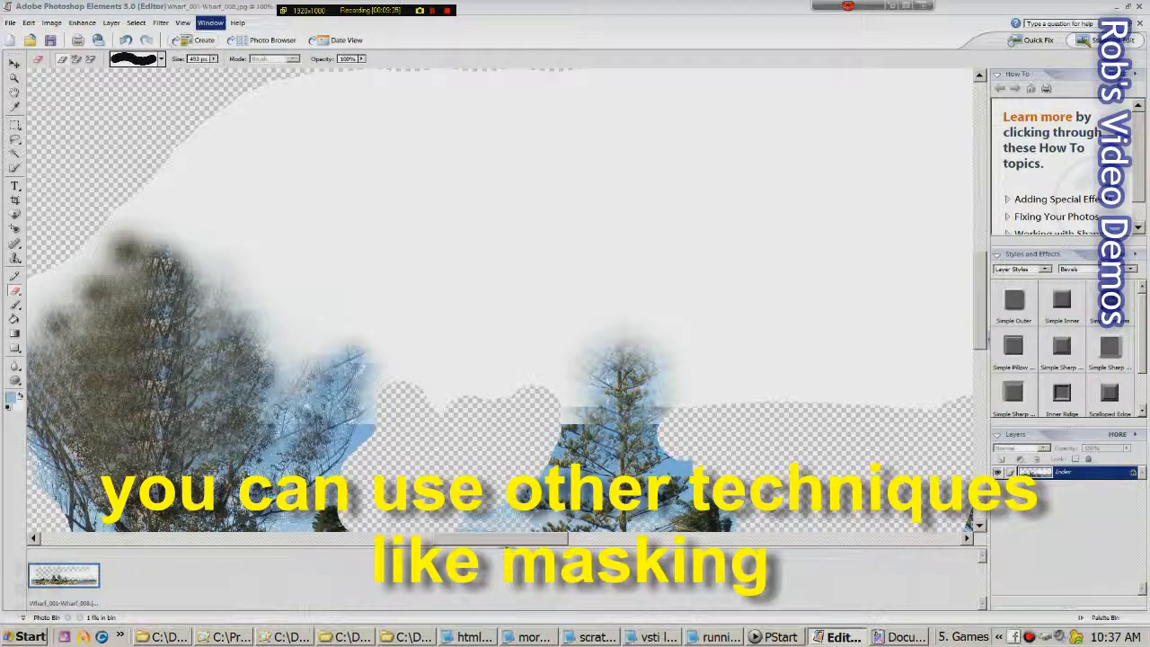
left_click(183, 22)
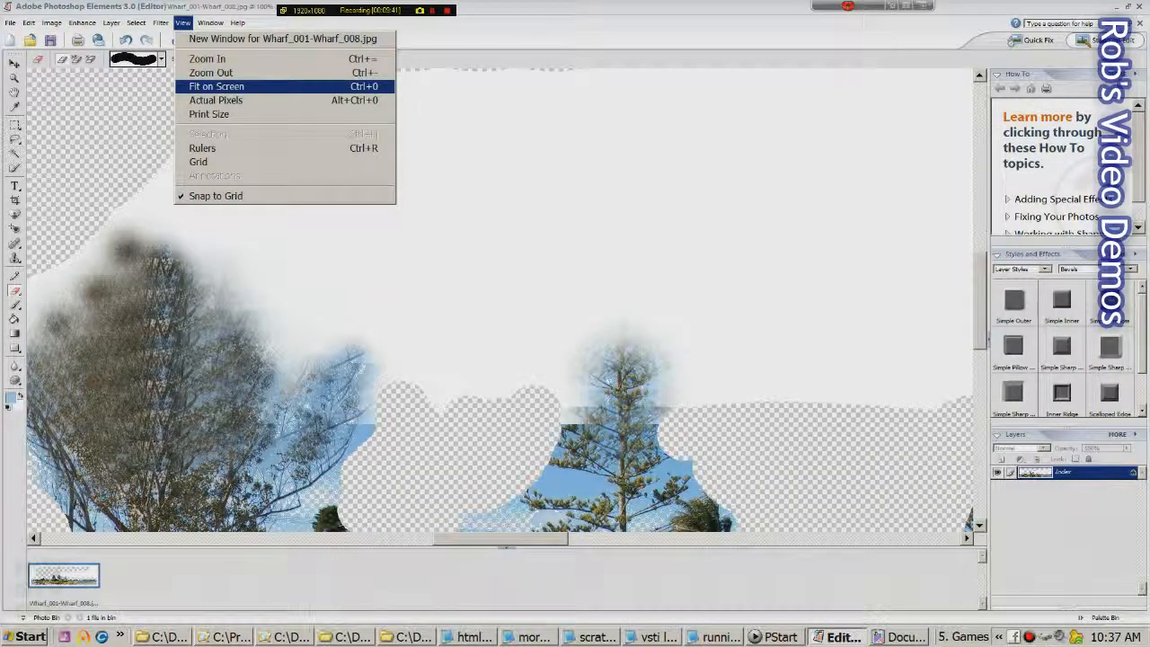
left_click(215, 86)
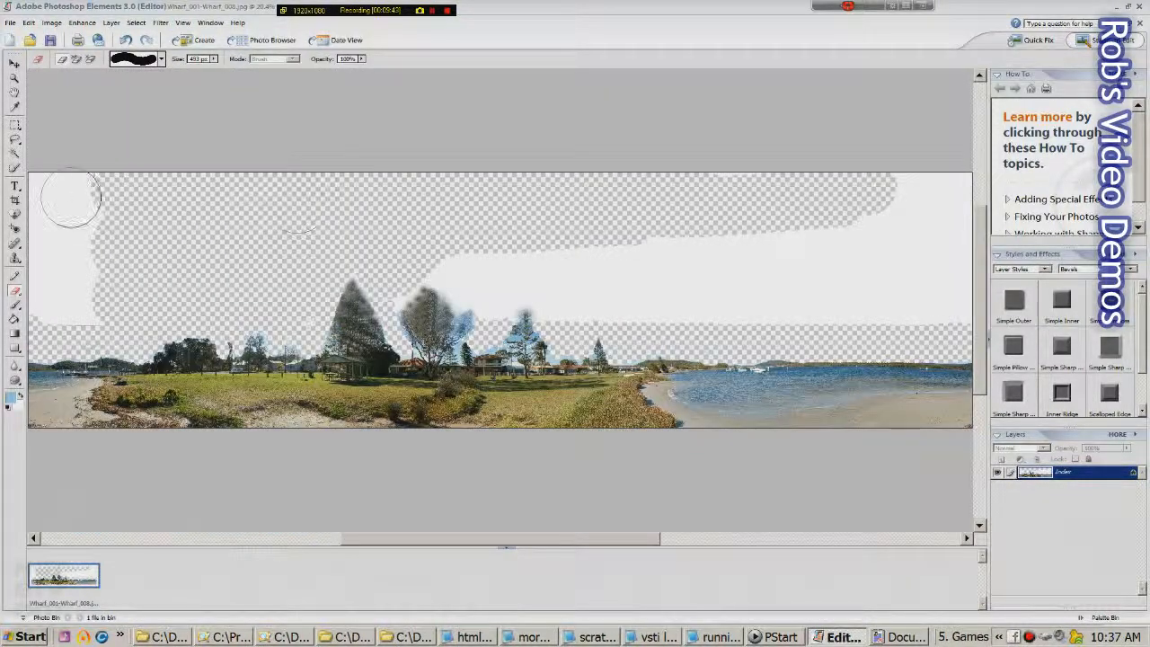
Erase the remaining white sky to the right edge and the blue halo above right-hand trees
mouse_move(74, 235)
left_mouse_down()
mouse_move(98, 264)
mouse_move(77, 300)
mouse_move(51, 249)
left_mouse_up()
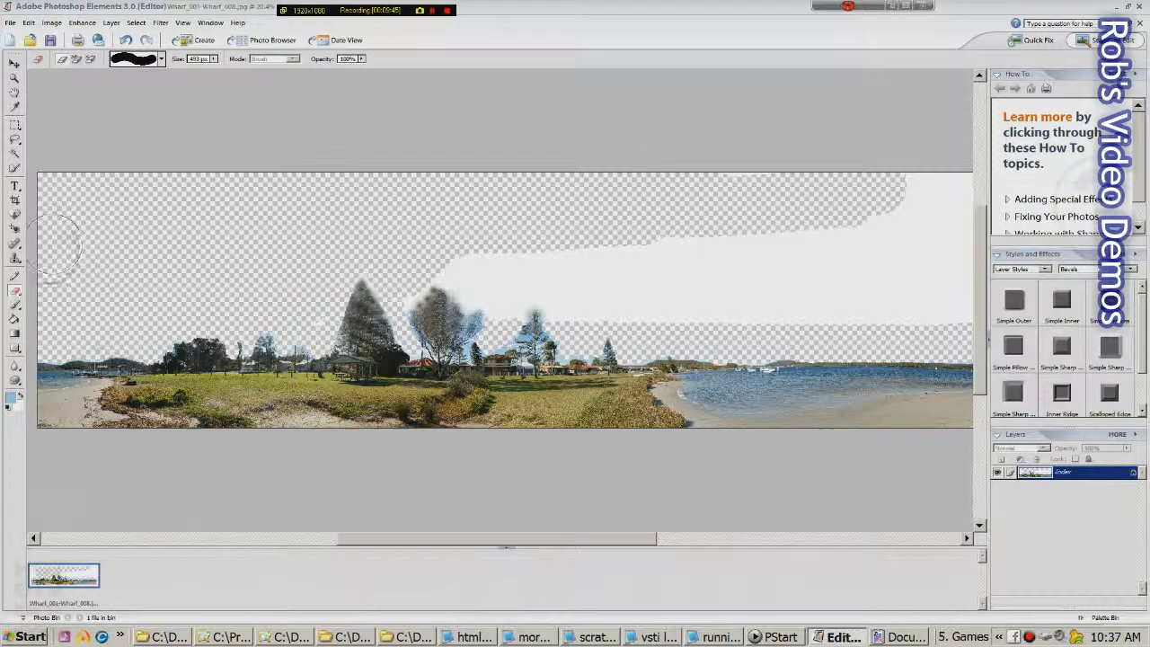
mouse_move(418, 200)
left_mouse_down()
mouse_move(690, 226)
mouse_move(966, 199)
mouse_move(930, 193)
mouse_move(970, 294)
mouse_move(878, 282)
mouse_move(947, 232)
mouse_move(440, 275)
mouse_move(413, 337)
mouse_move(530, 307)
mouse_move(804, 305)
left_mouse_up()
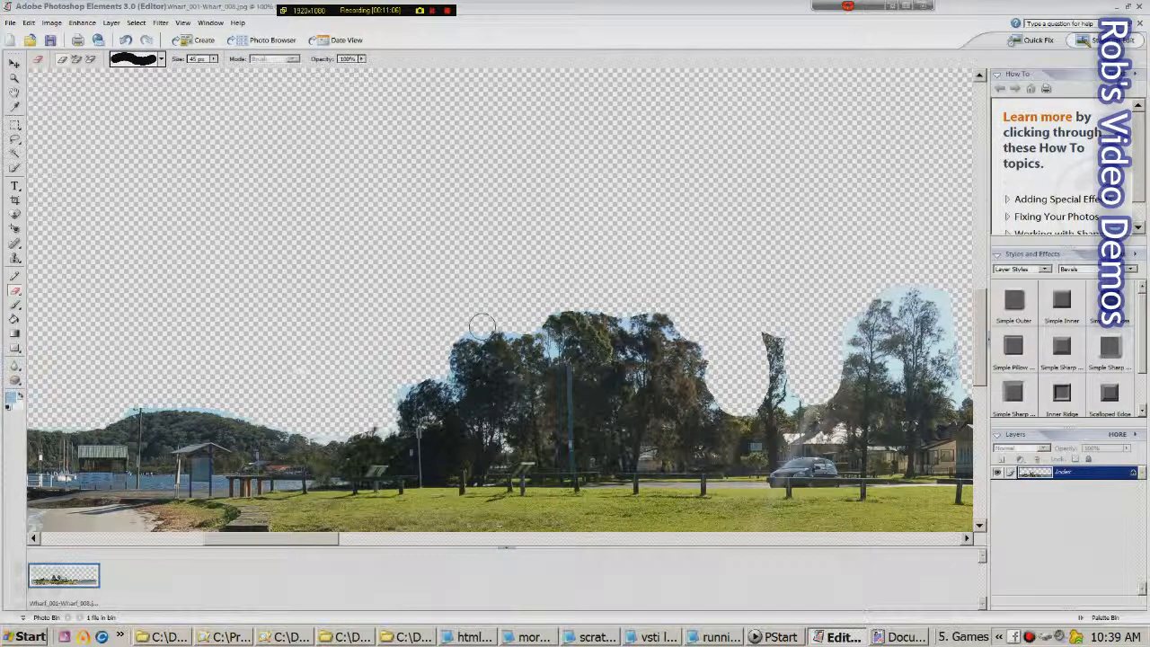
mouse_move(855, 296)
left_mouse_down()
mouse_move(913, 274)
mouse_move(952, 323)
left_mouse_up()
left_click(891, 365)
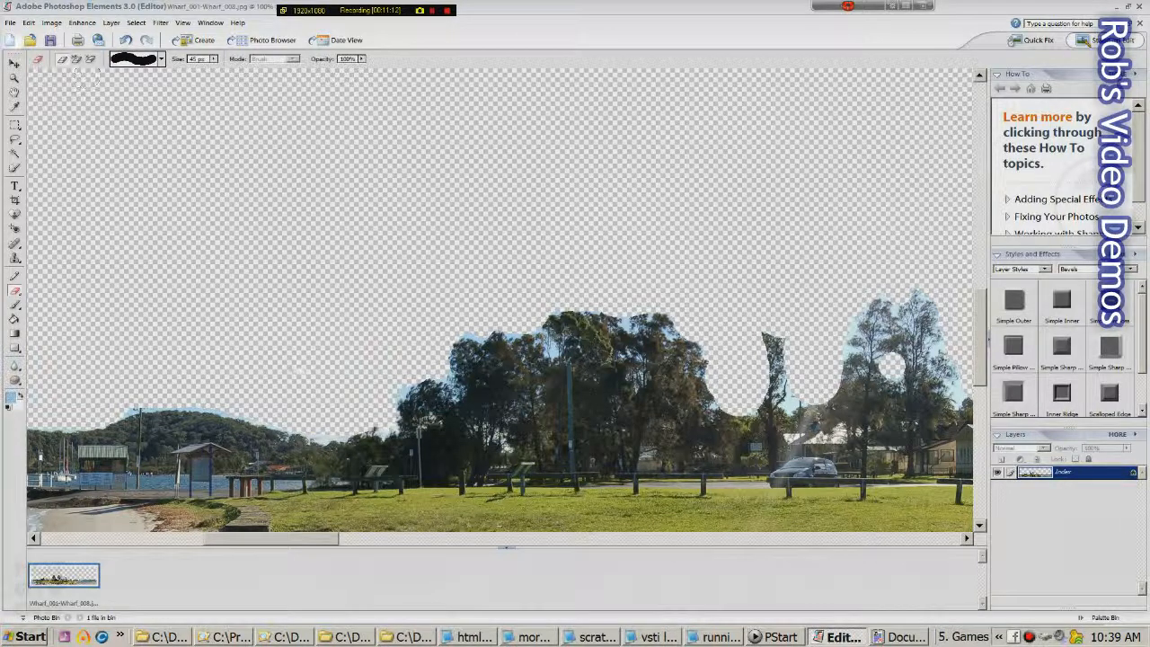
left_click(10, 22)
Start Save As and browse Local Disk (C:) into the Program Files folder
left_click(39, 169)
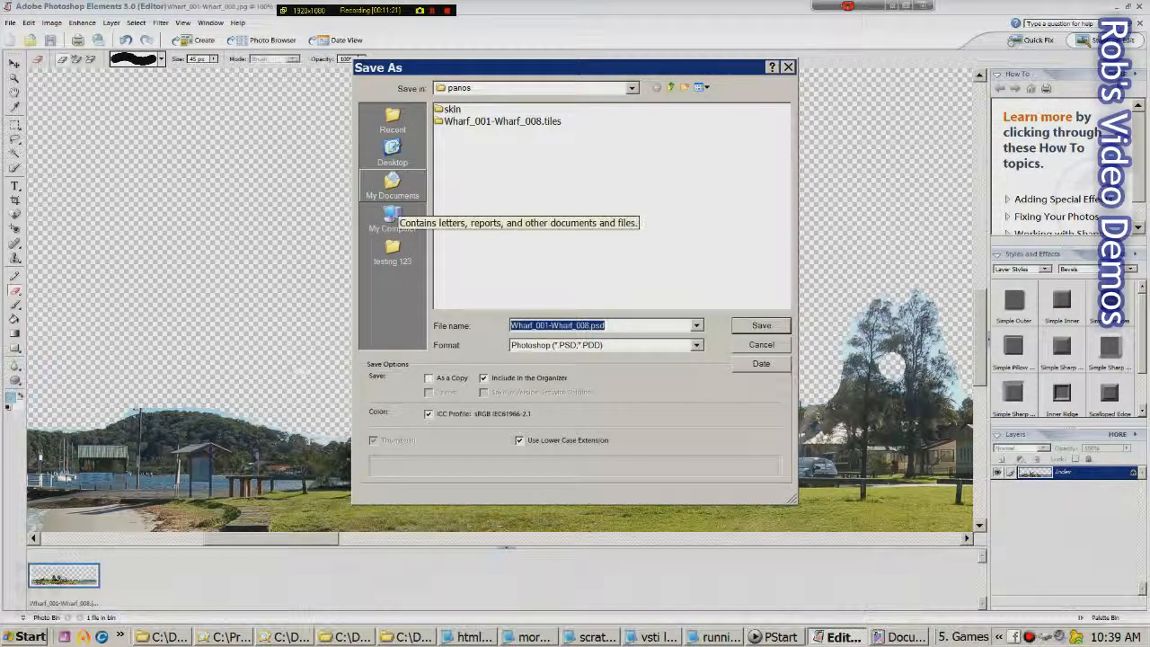
left_click(392, 218)
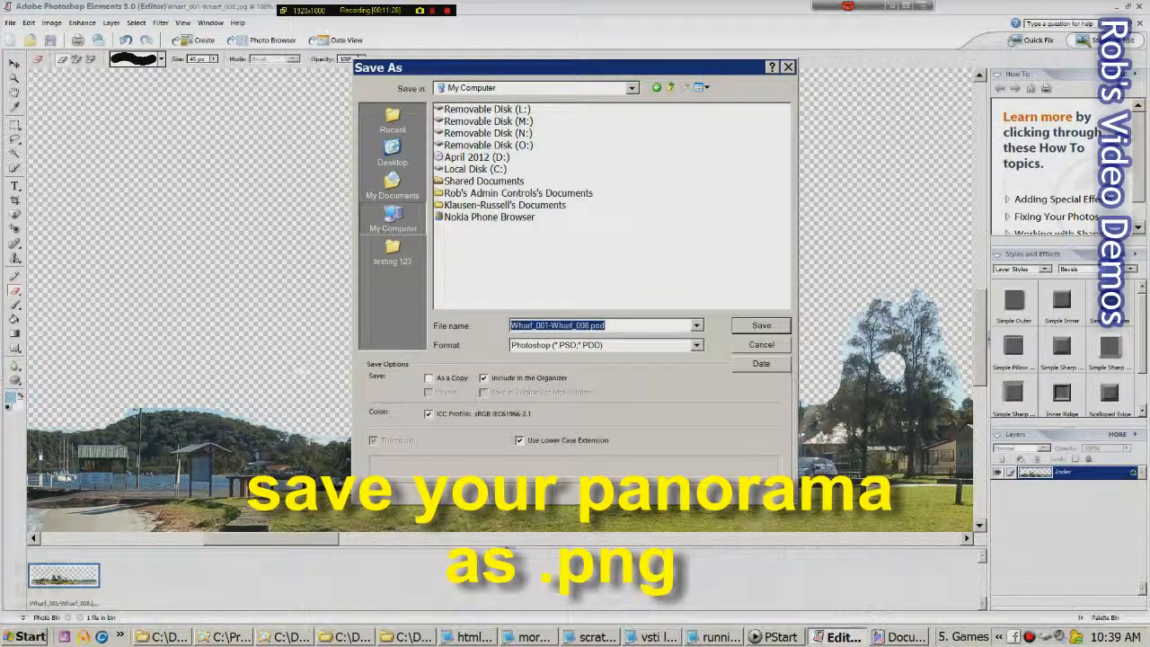
left_click(475, 169)
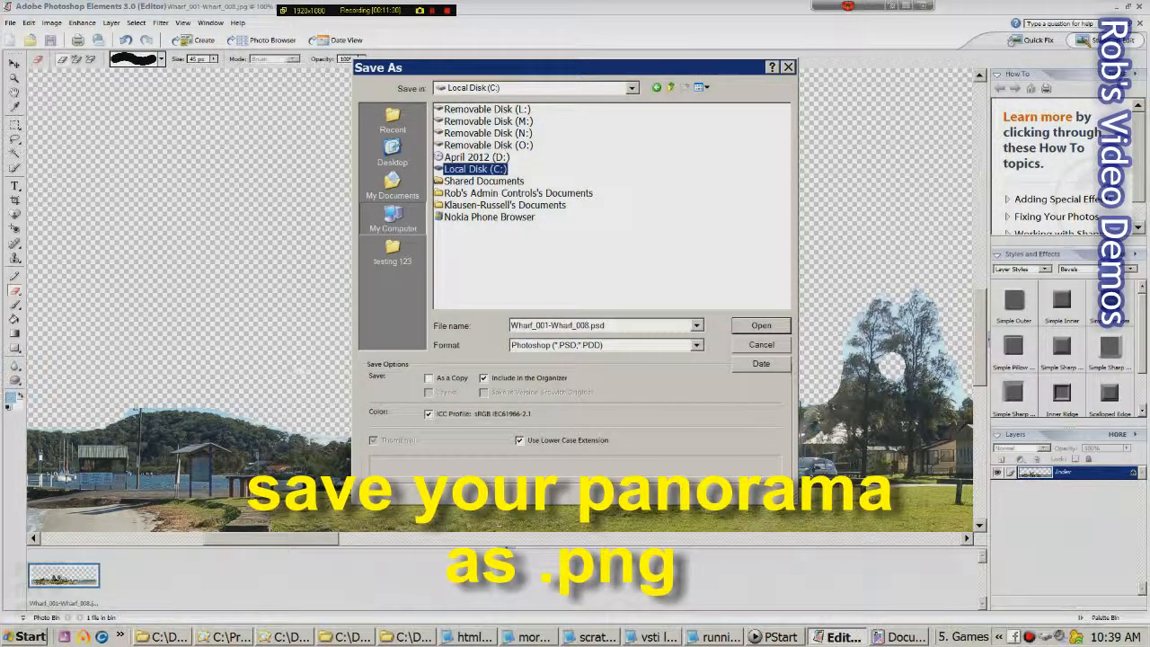
left_click(783, 301)
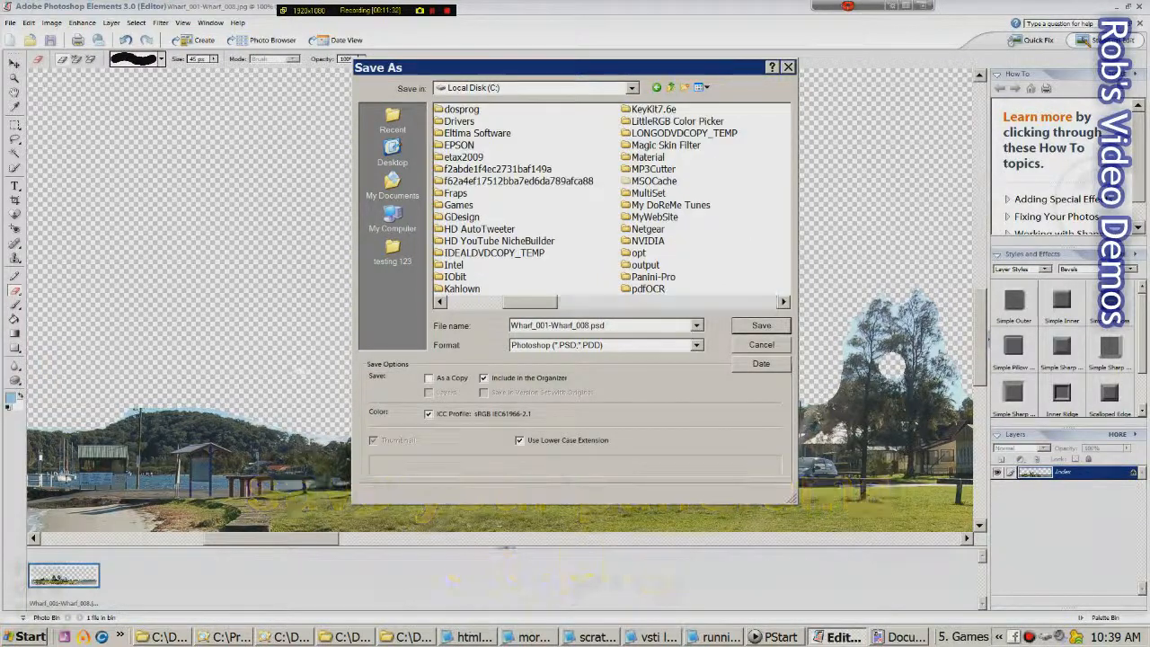
left_click(783, 301)
double_click(660, 205)
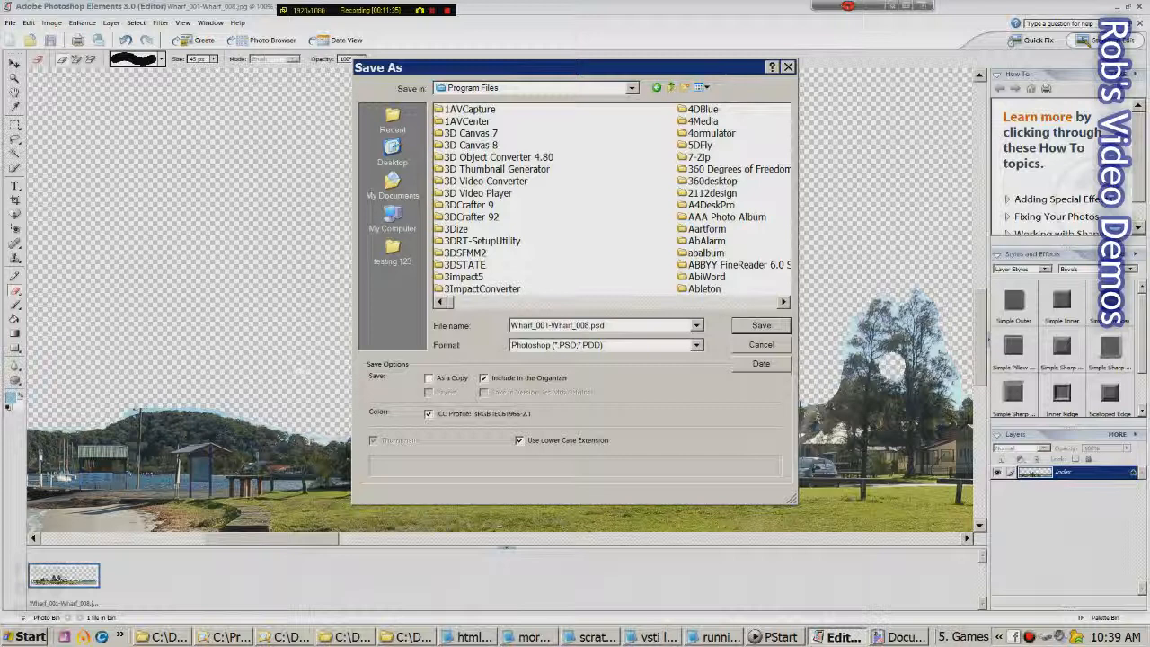
Switch to Details view and open the testing 123 folder inside landscapes
left_click(700, 87)
left_click(718, 156)
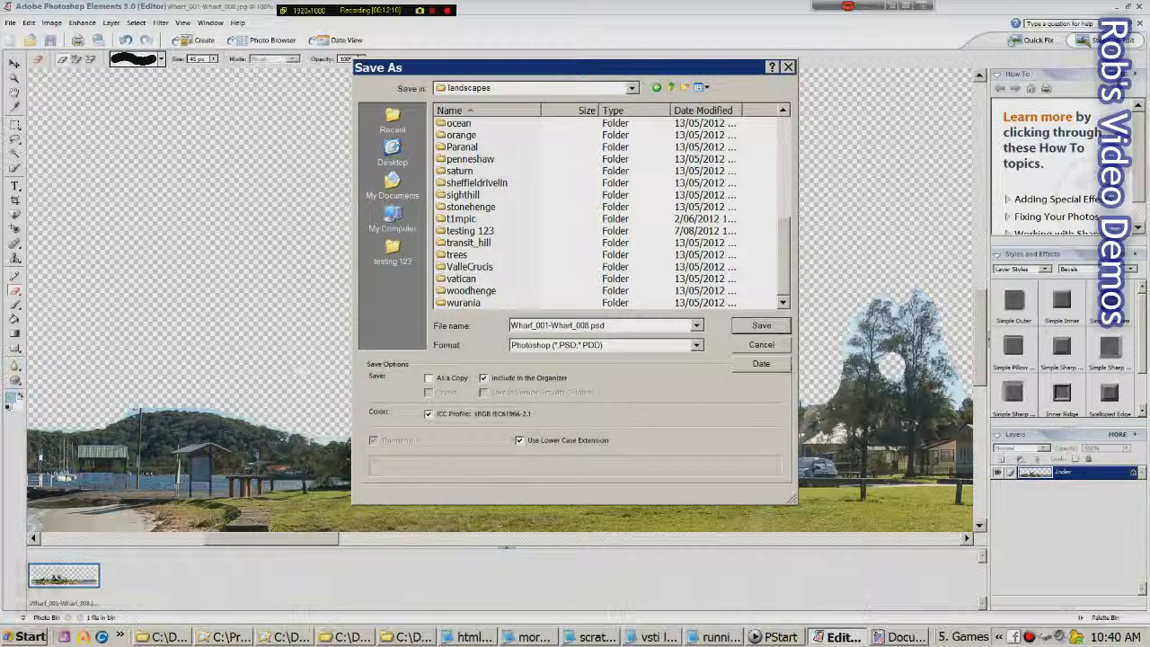
left_click(475, 231)
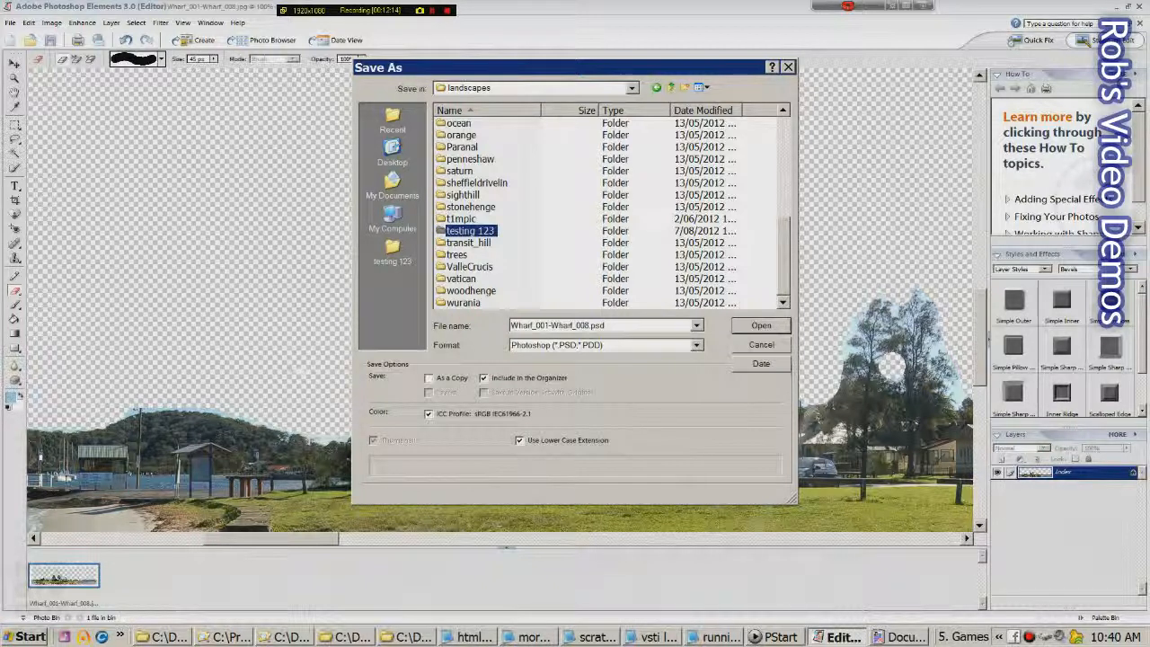
key("Return")
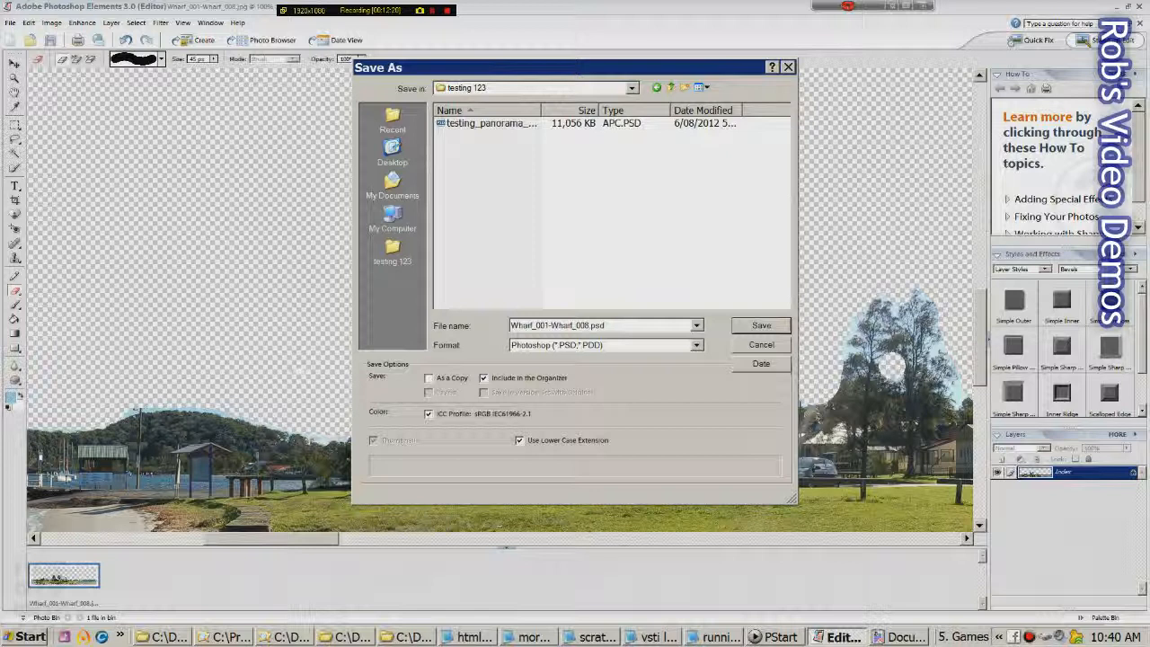
left_click(697, 325)
Save the panorama as PNG file Wharf_001-Wharf_008.png with Interlace set to None
left_click(697, 325)
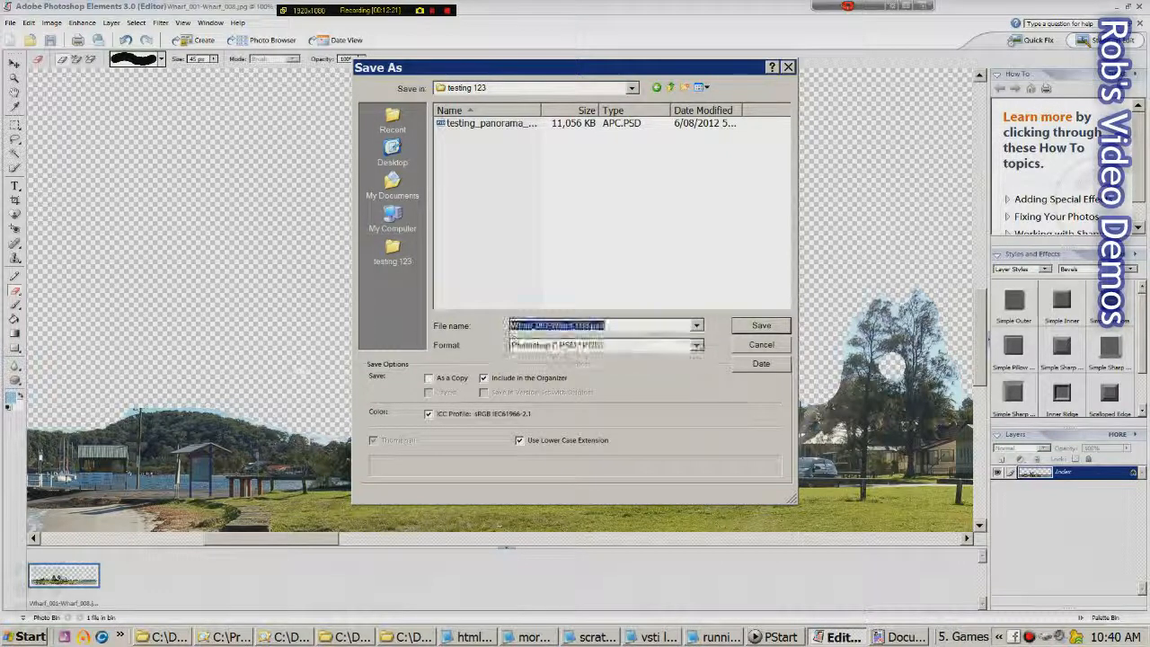
left_click(697, 345)
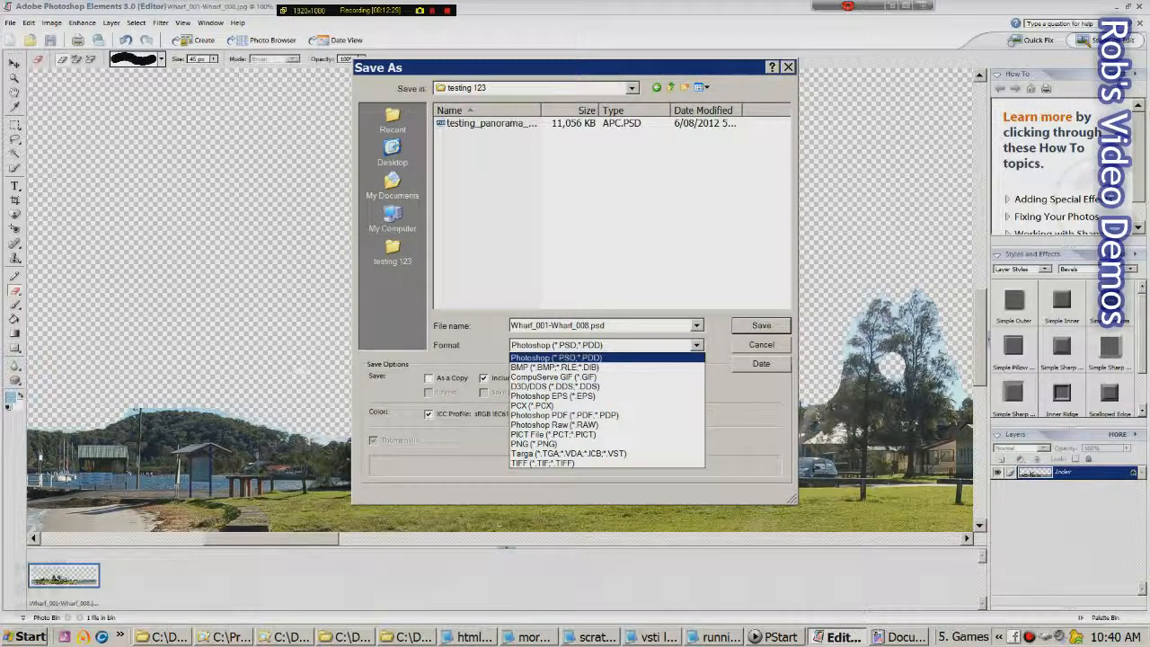
key("Down")
key("Down")
key("Down")
key("Down")
key("Down")
key("Down")
key("Down")
key("Down")
key("Down")
key("Return")
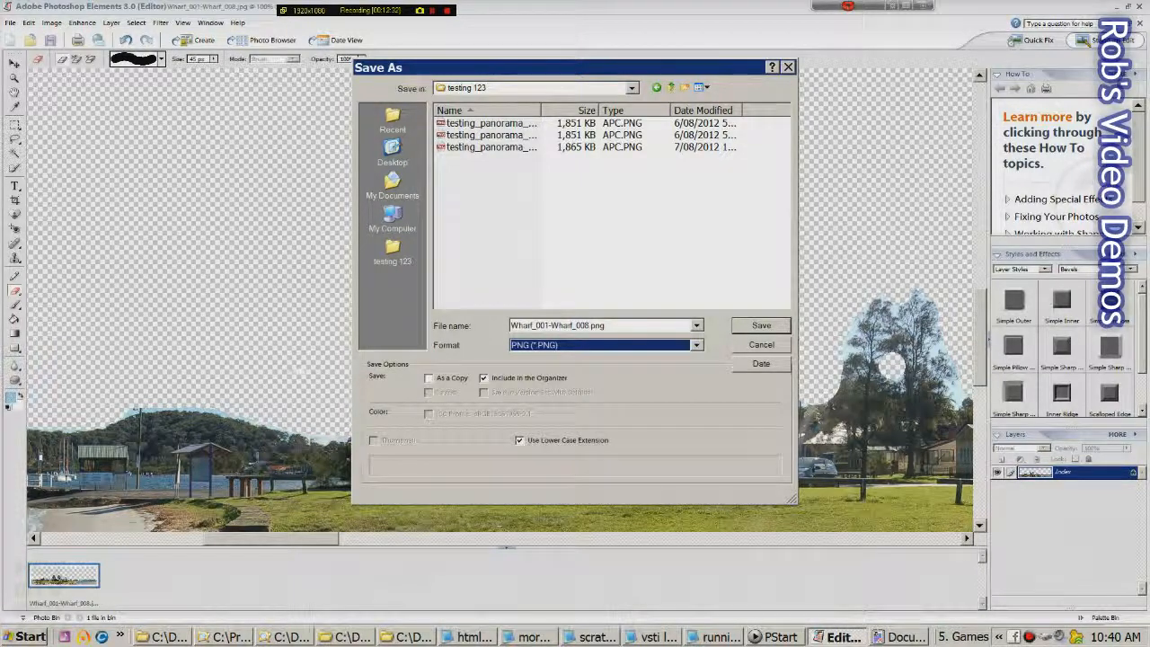
key("Return")
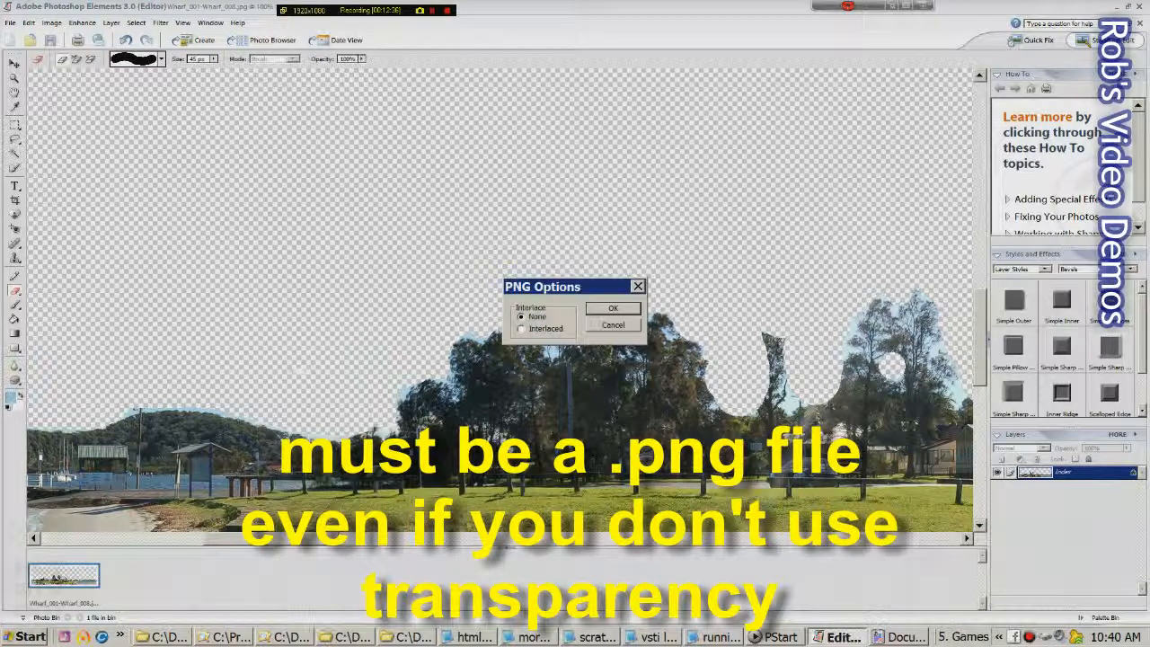
key("Return")
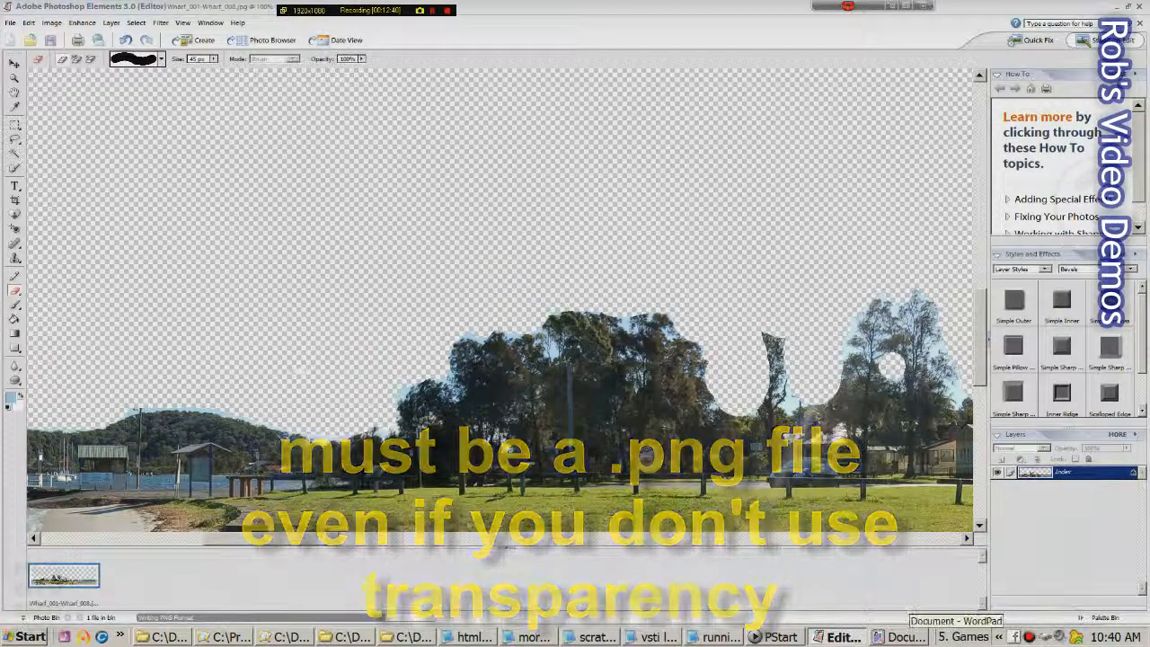
left_click(901, 637)
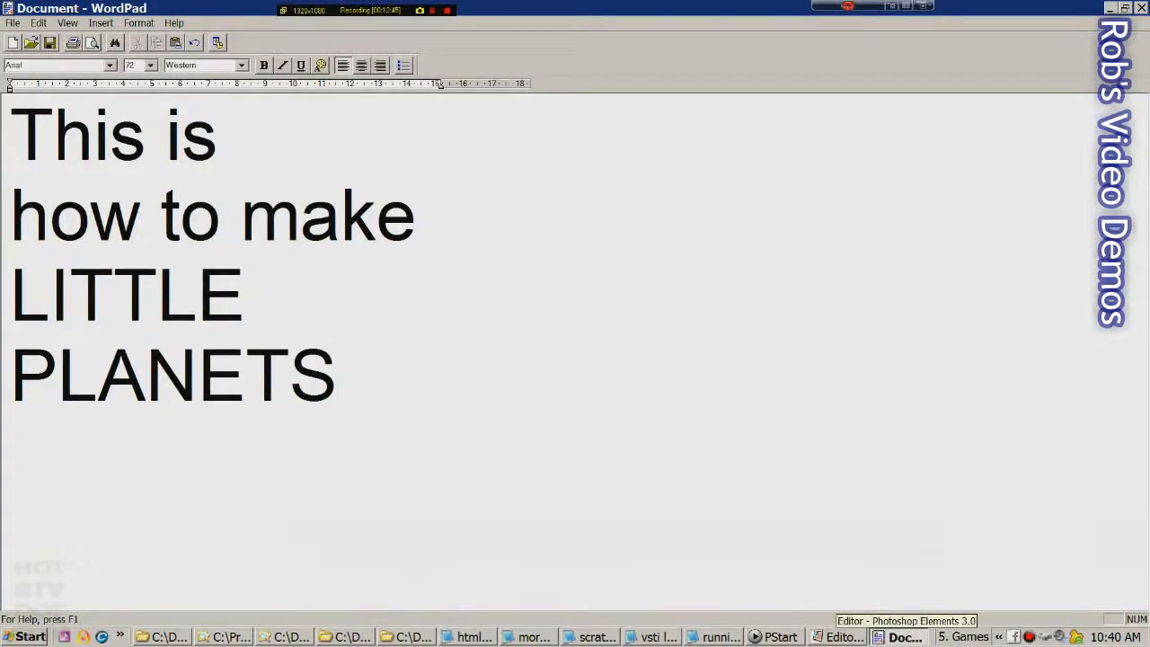
Close the wharf image in Photoshop Elements and bring up the Stellarium testing 123 landscape folder
left_click(841, 637)
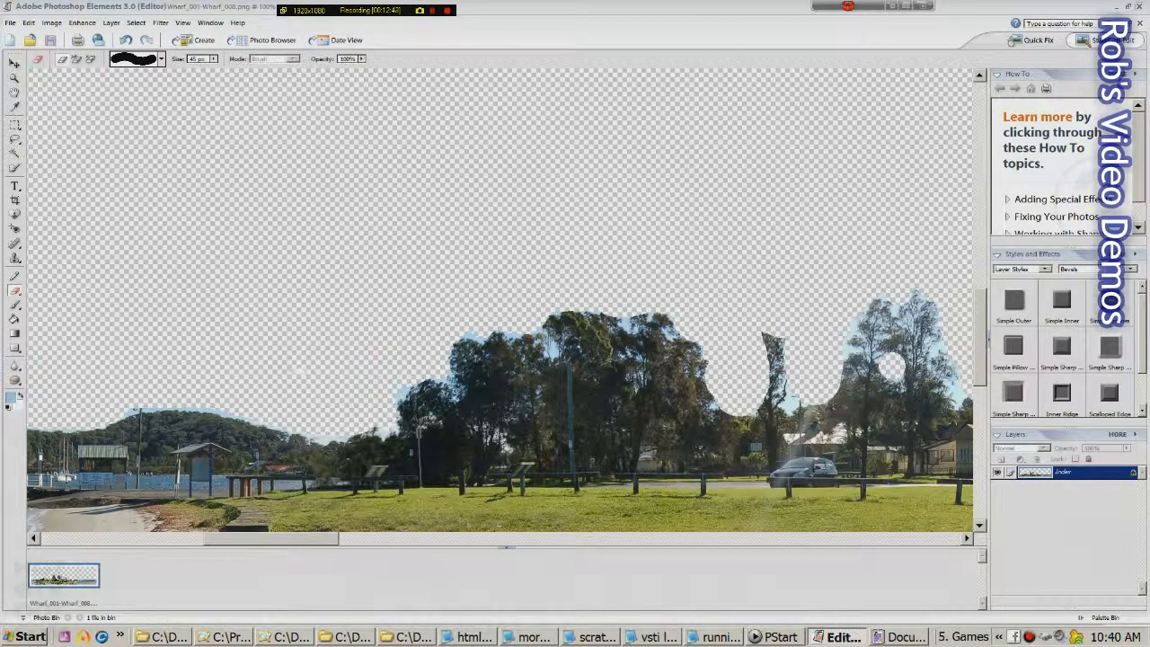
left_click(1138, 6)
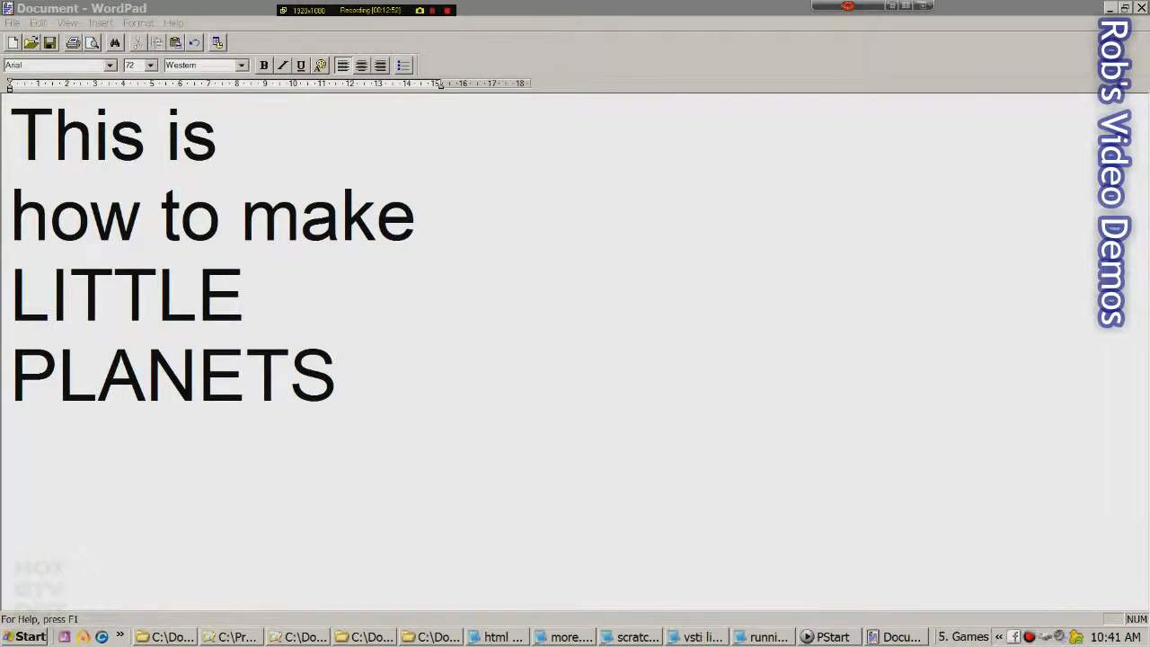
left_click(830, 637)
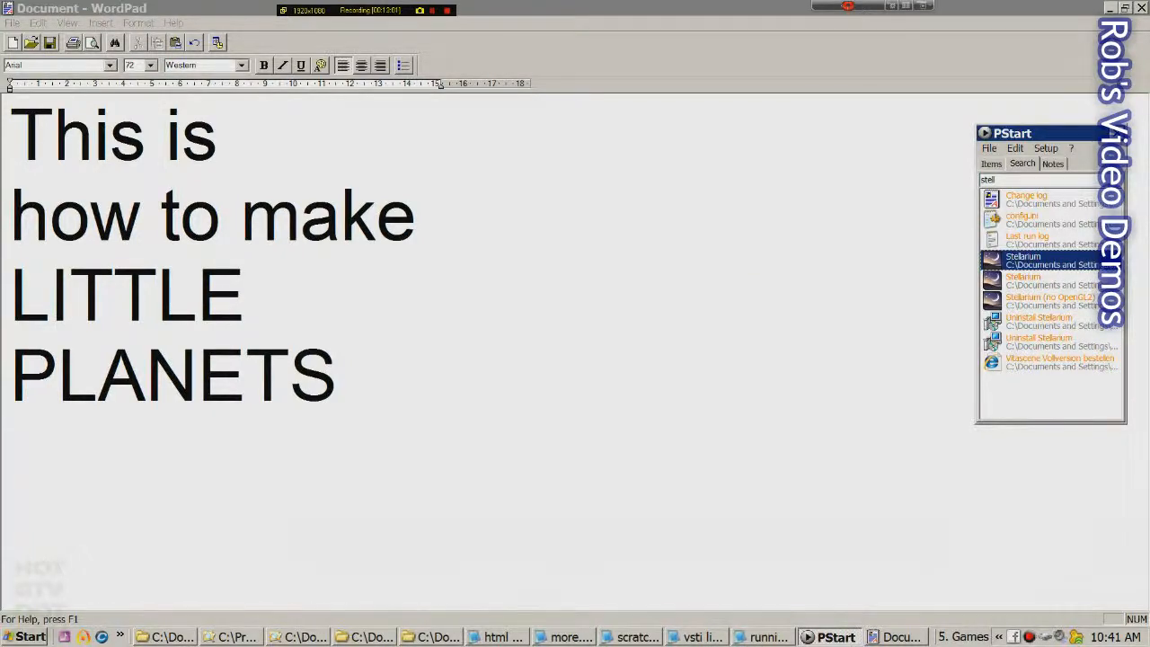
left_click(164, 636)
left_click(232, 637)
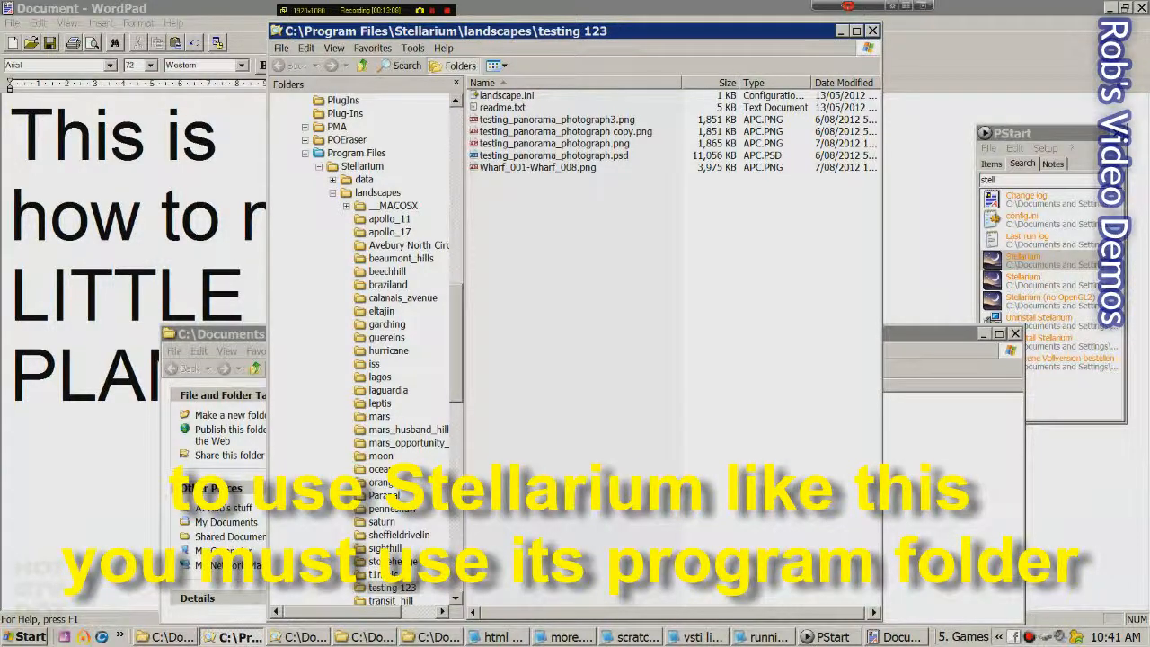
Rename the old testing_panorama_photograph.png to testing_panorama_photograph1.png and copy its base name
left_click(537, 168)
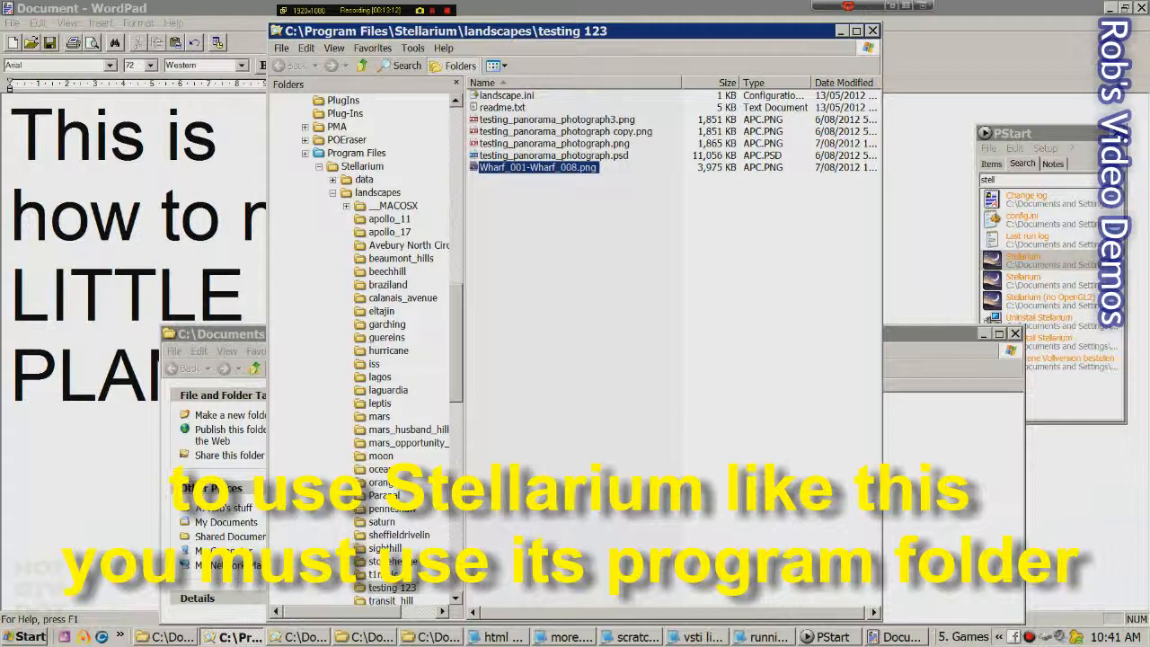
left_click(554, 144)
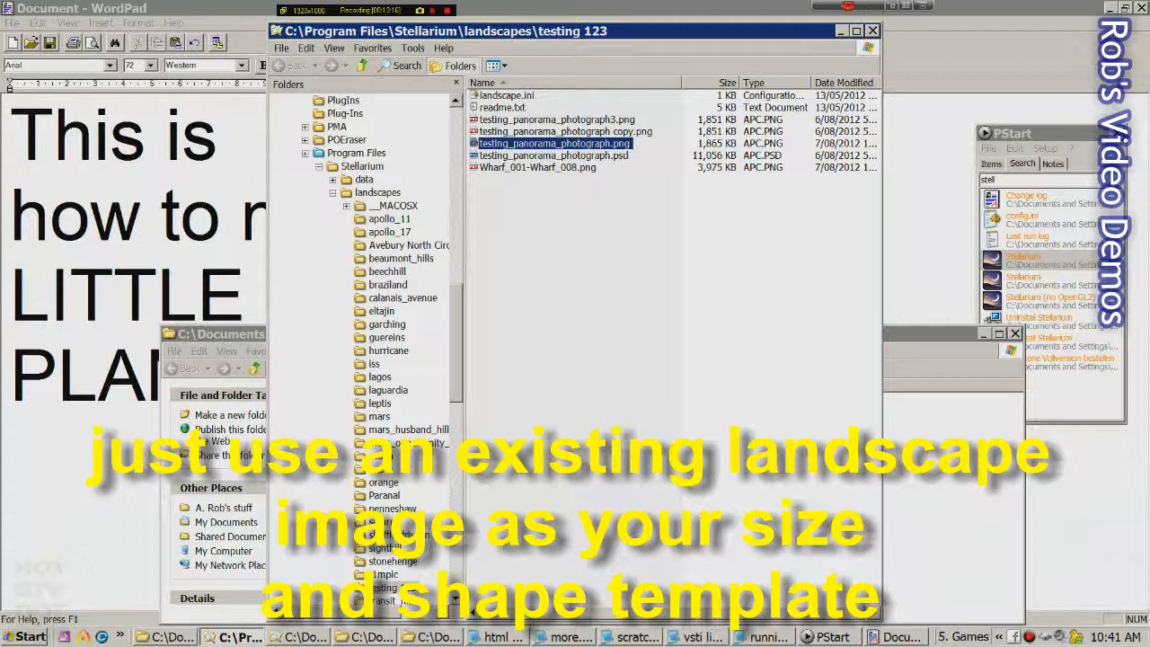
key("F2")
left_click(611, 144)
type("1")
key("Return")
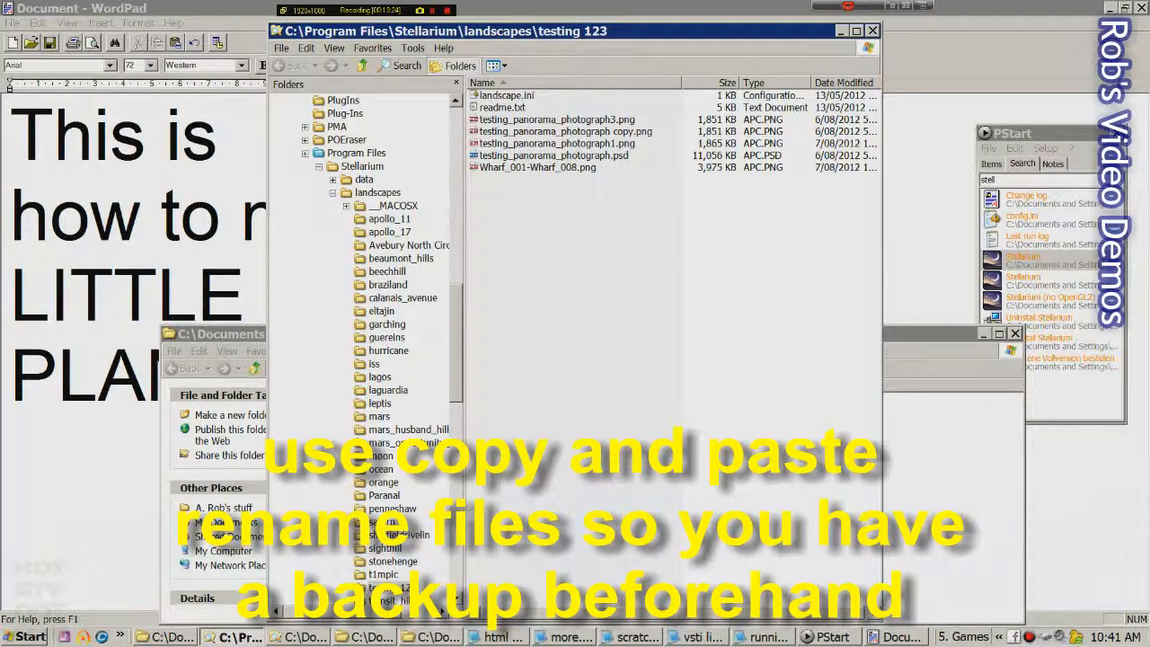
key("F2")
key("shift+Left")
key("shift+Left")
key("shift+Left")
key("shift+Left")
key("shift+Left")
key("ctrl+c")
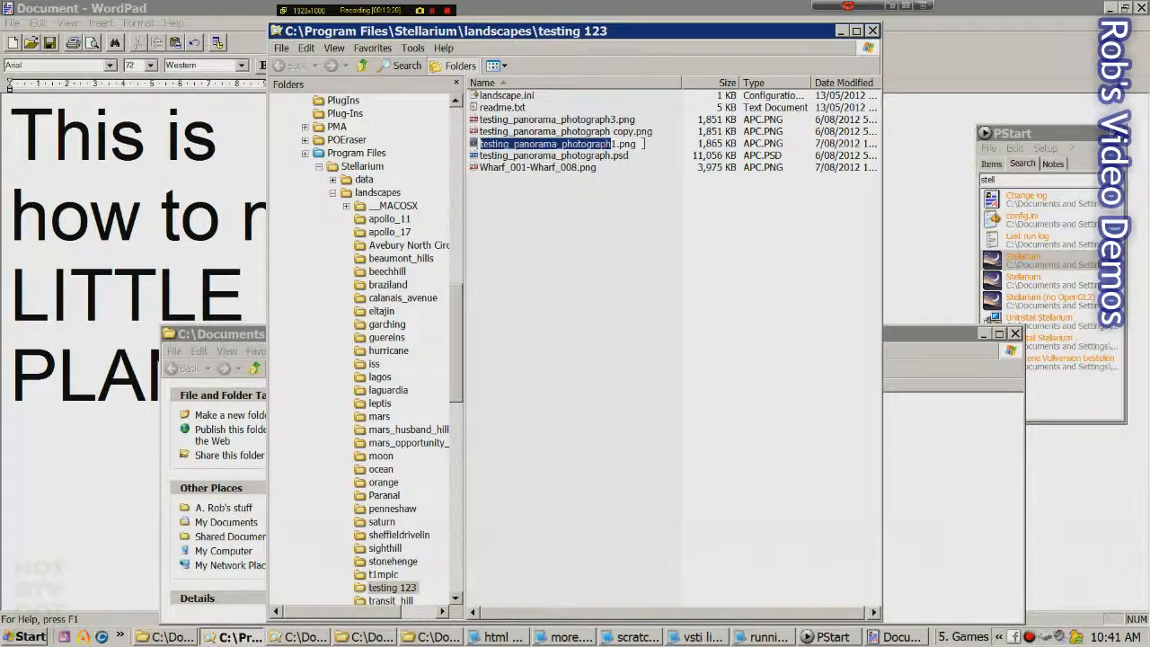
left_click(629, 270)
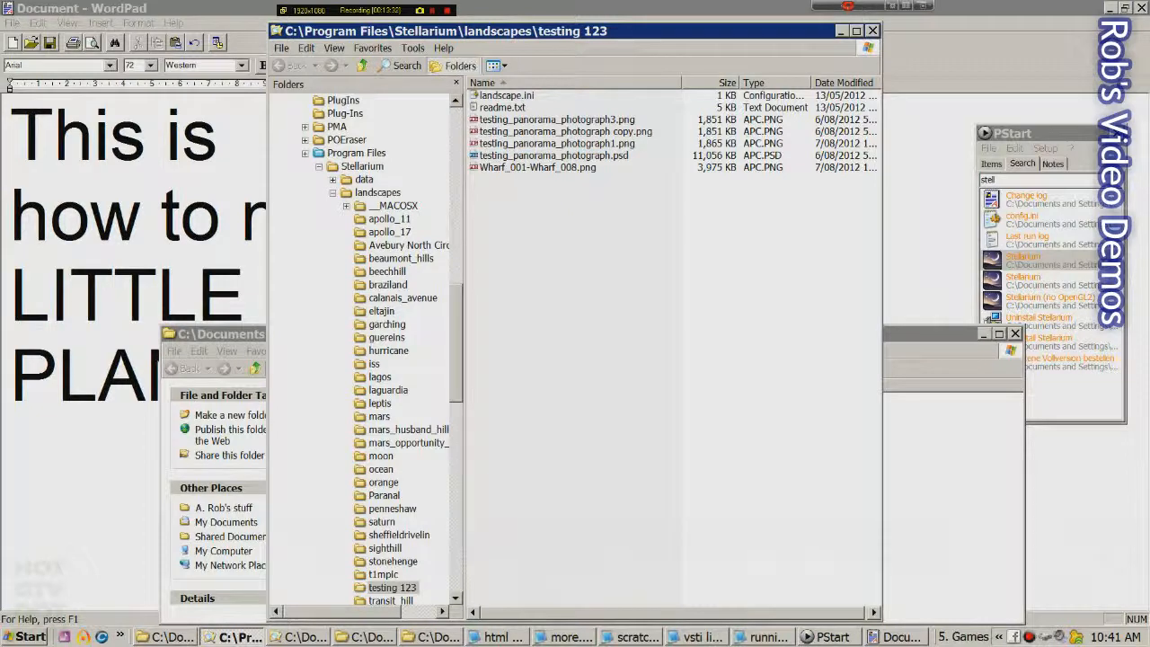
Rename Wharf_001-Wharf_008.png to testing_panorama_photograph.png
left_click(537, 168)
key("F2")
left_click(577, 168)
key("shift+Home")
key("ctrl+v")
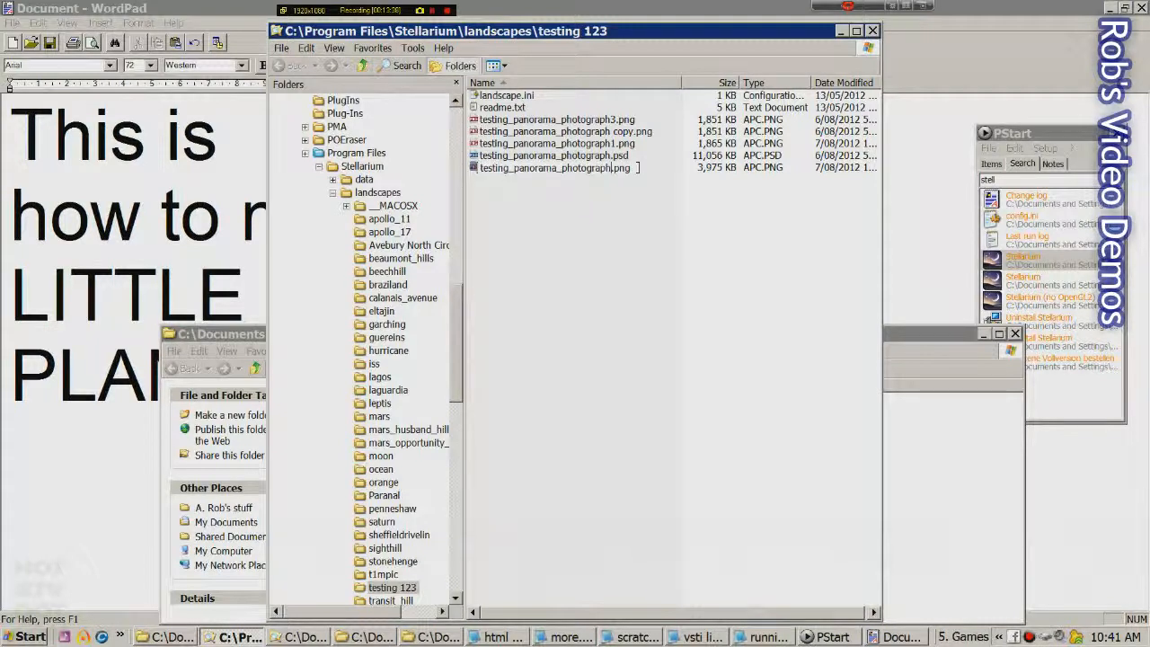
key("Return")
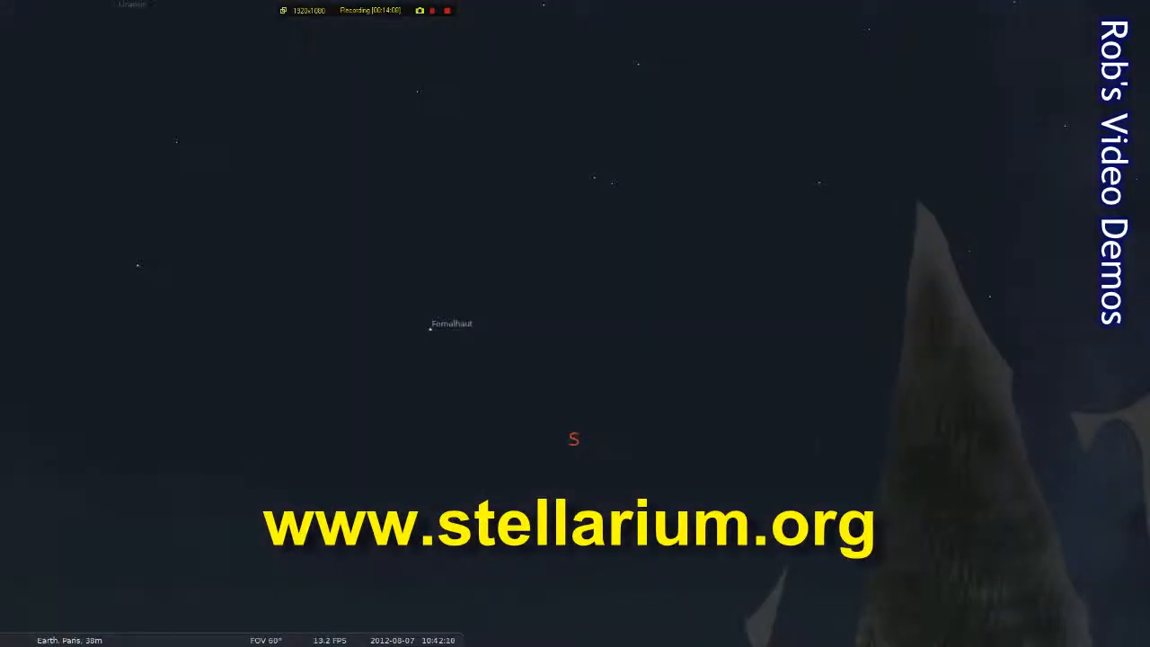
Zoom out to a 235° field of view and turn the view to frame the wharf little planet
left_click_drag(575, 359, 311, 72)
scroll(575, 323, "down", 5)
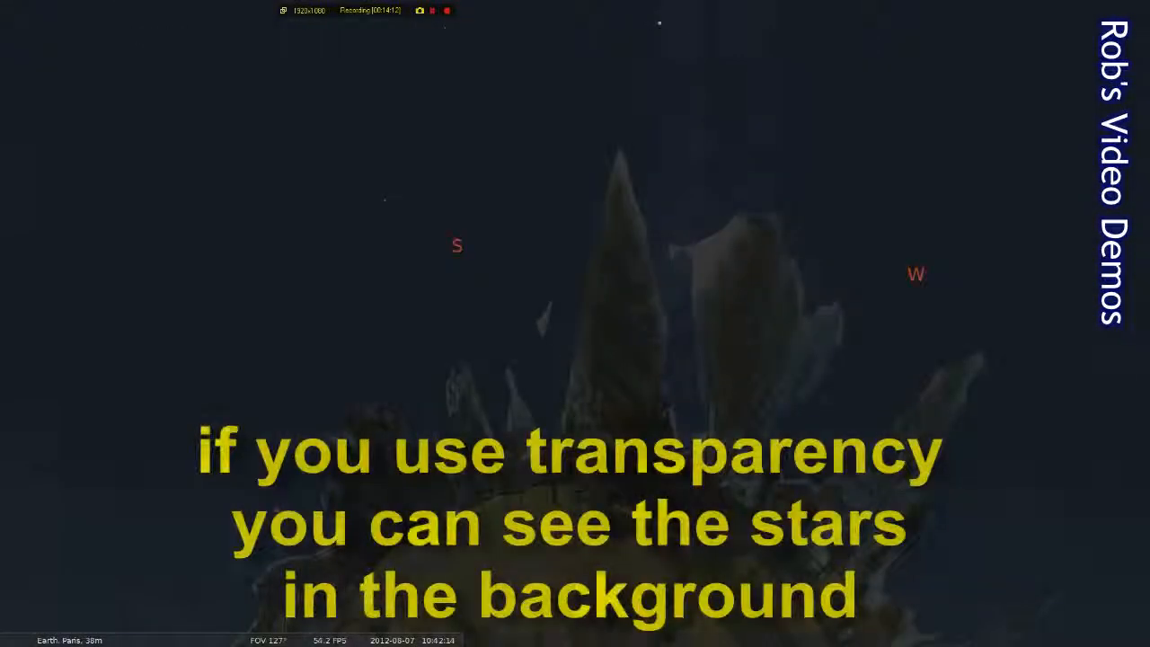
left_click_drag(575, 324, 639, 194)
scroll(575, 324, "up", 4)
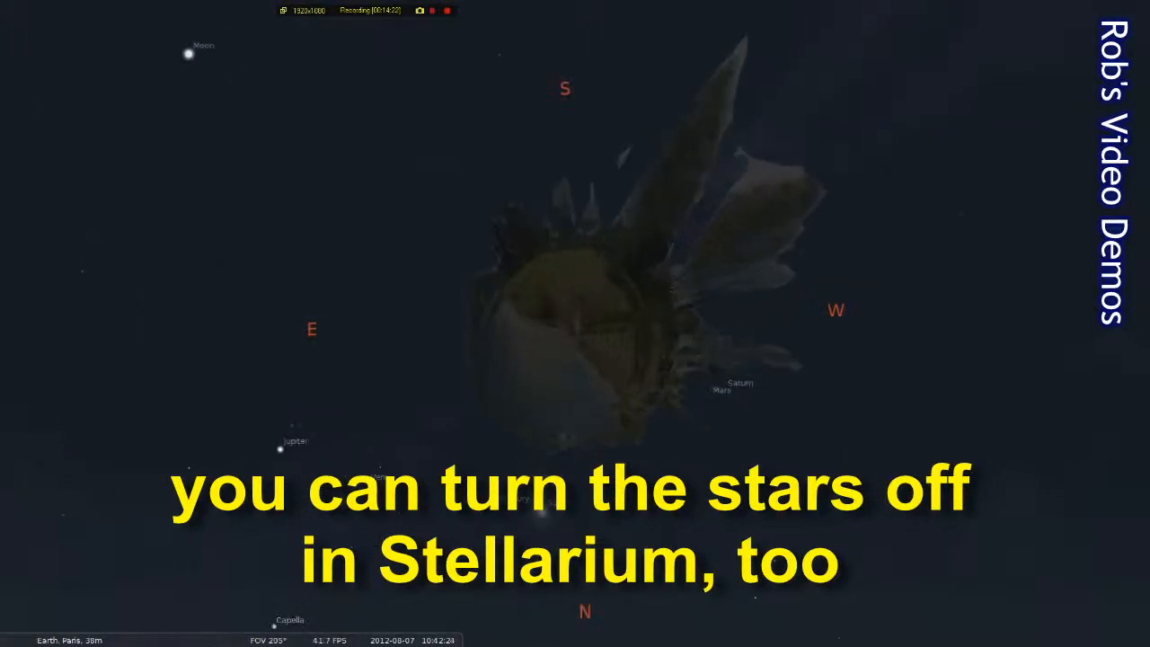
scroll(575, 324, "down", 2)
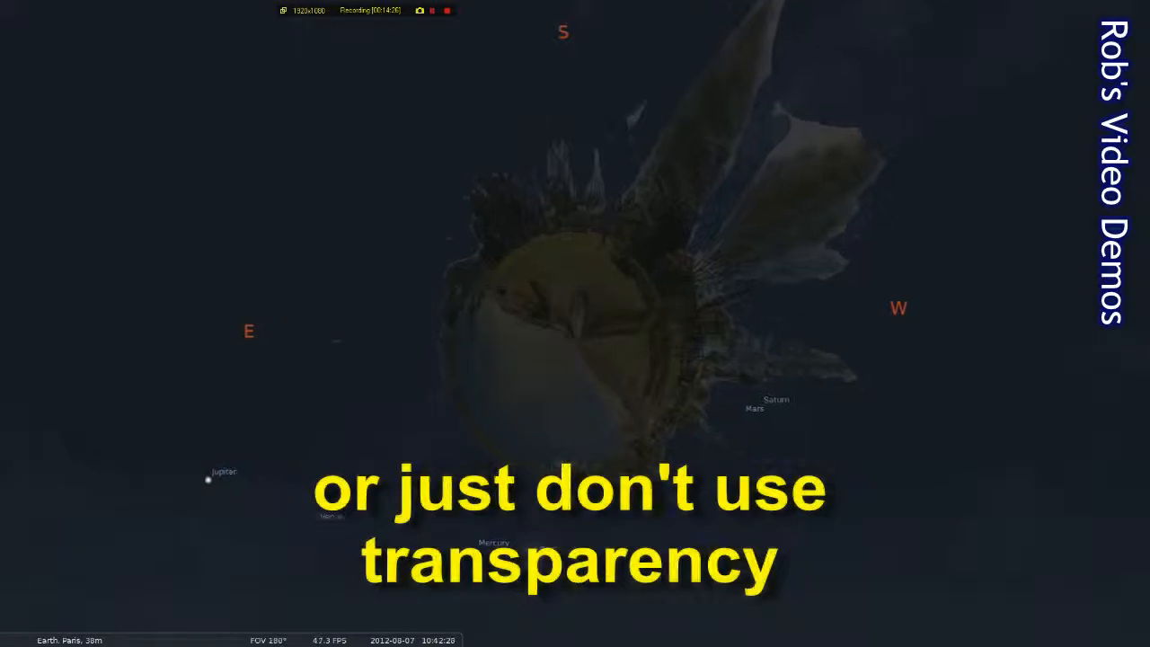
scroll(574, 323, "up", 2)
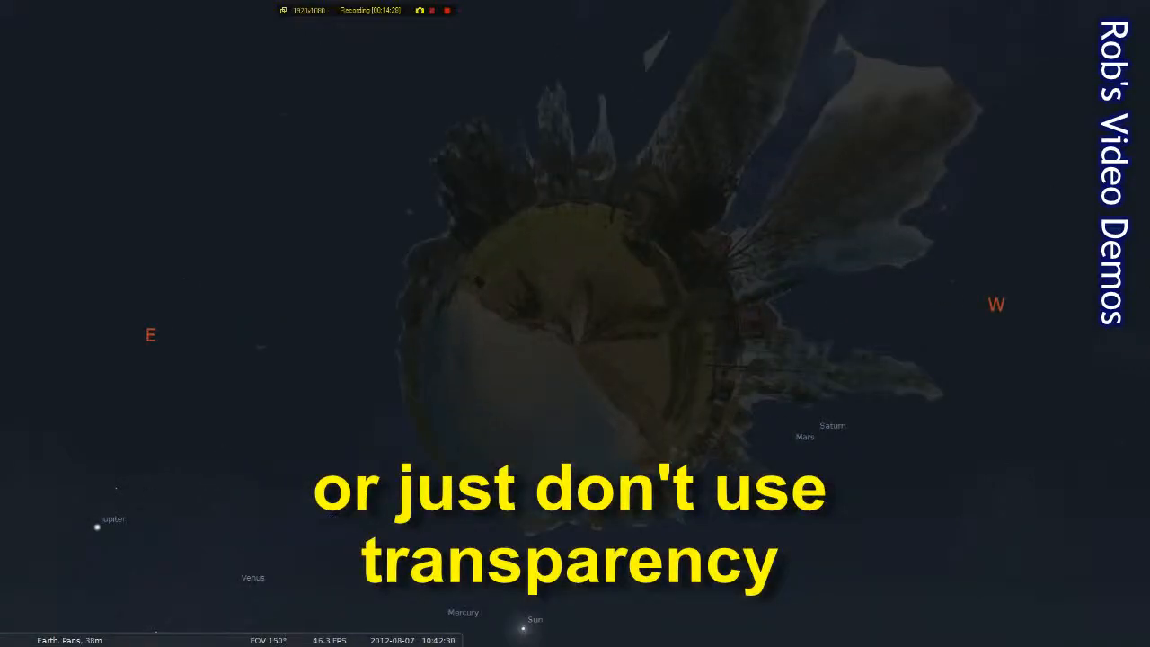
scroll(575, 324, "down", 4)
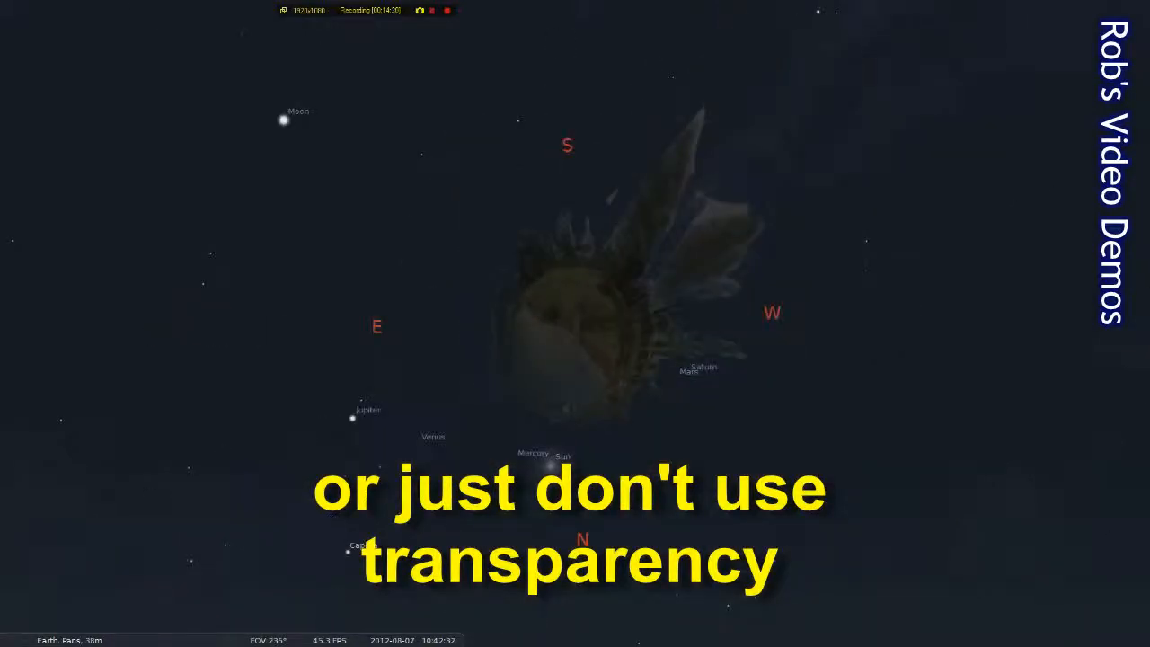
left_click_drag(551, 465, 692, 273)
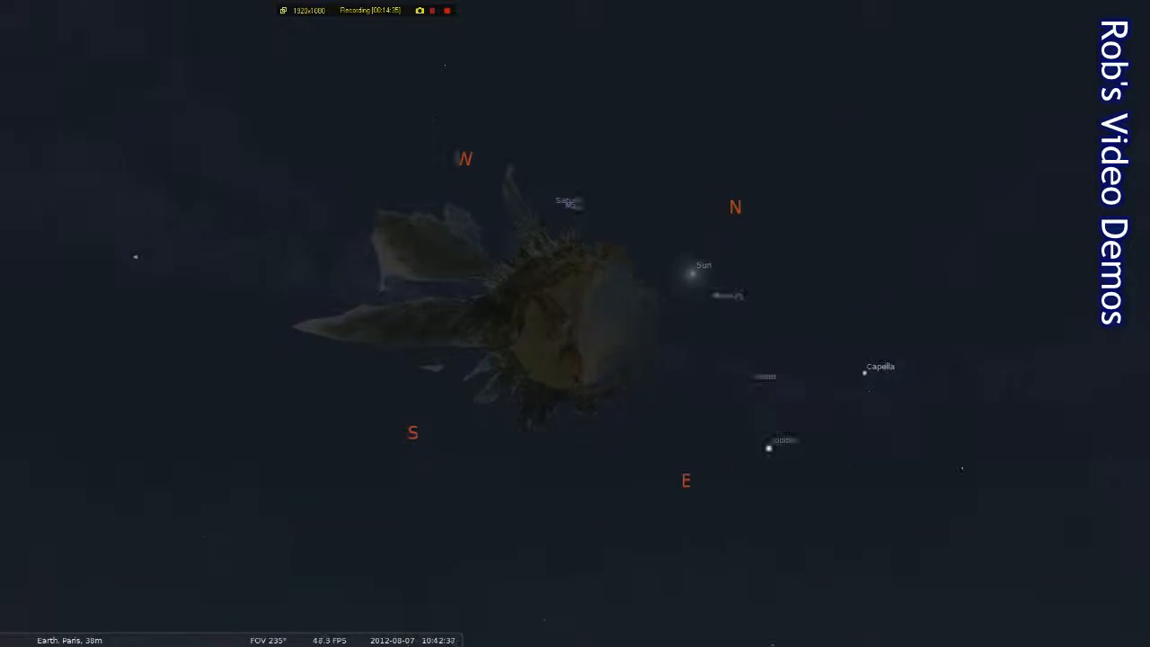
key("Right")
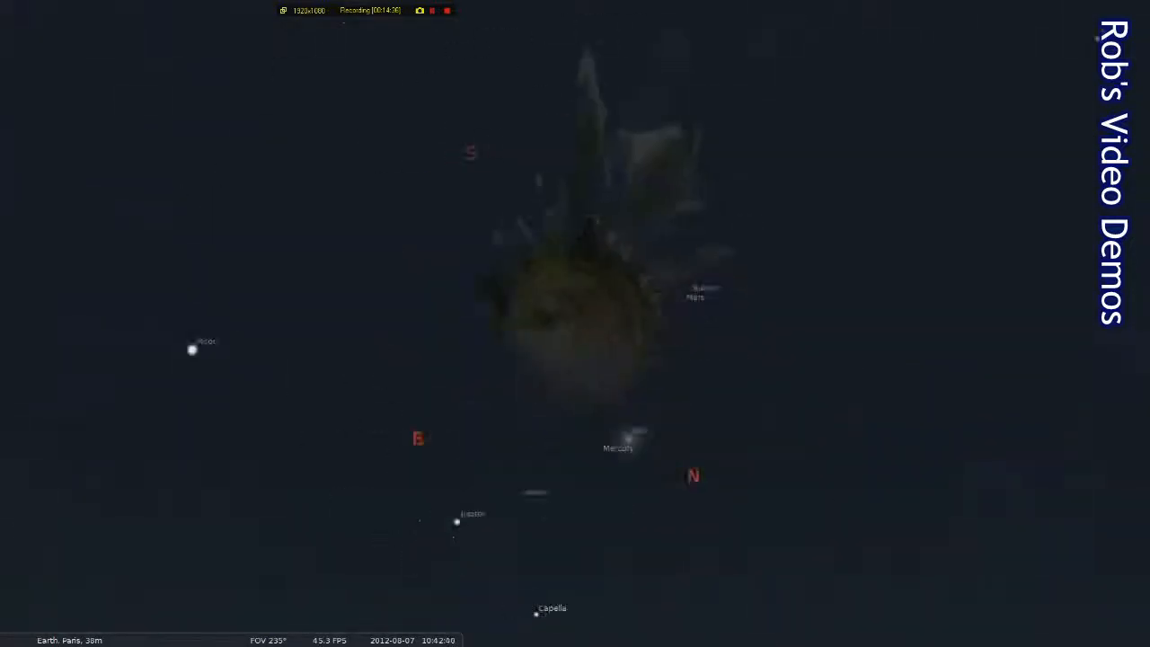
key("Right")
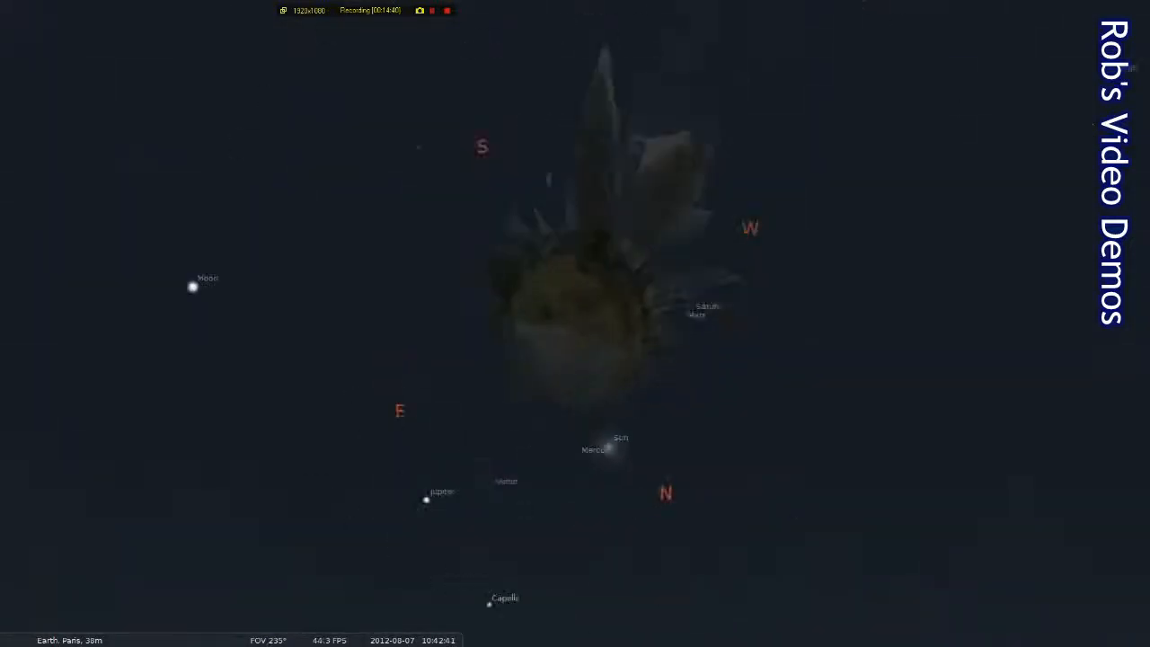
key("Up")
key("Left")
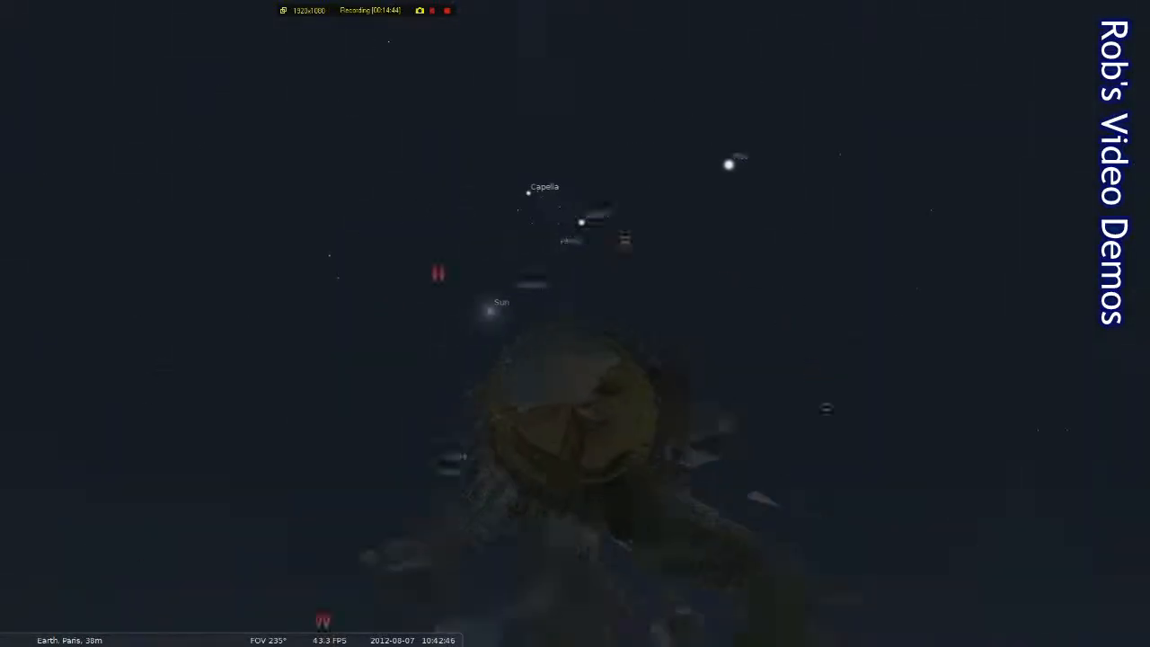
key("Left")
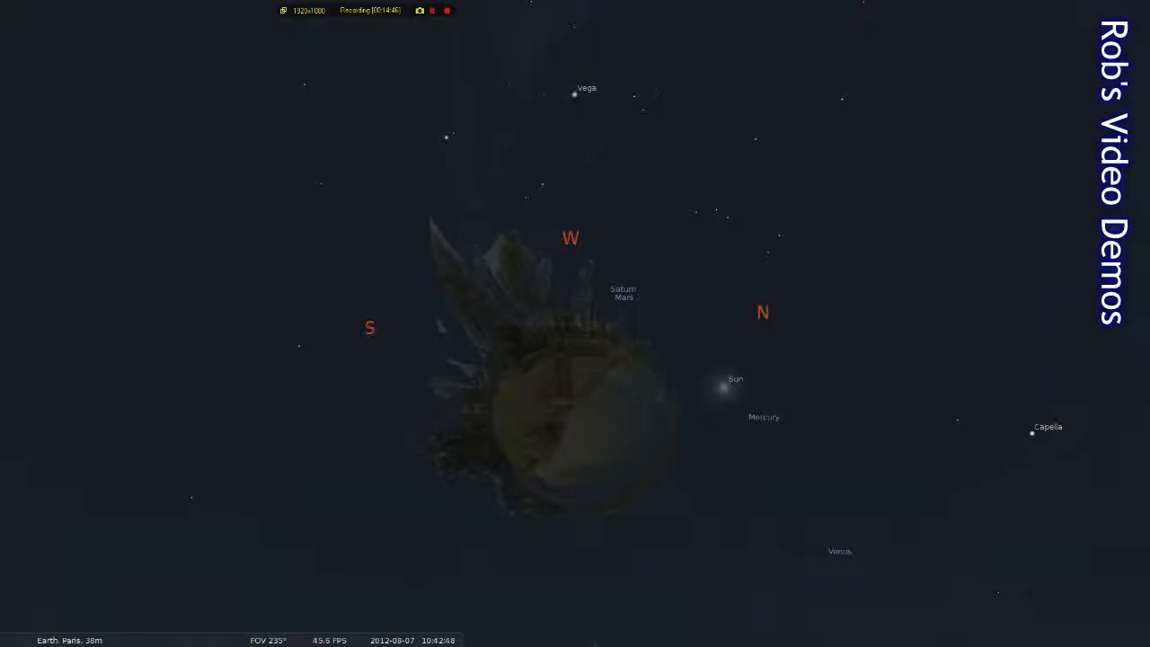
key("Left")
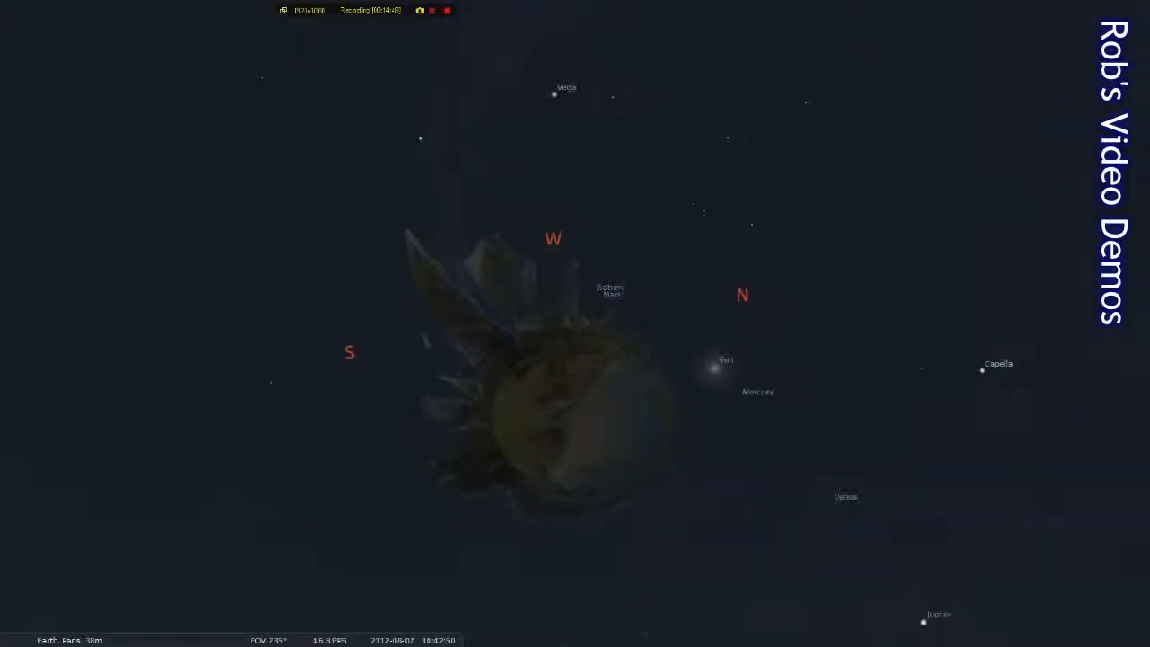
key("Left")
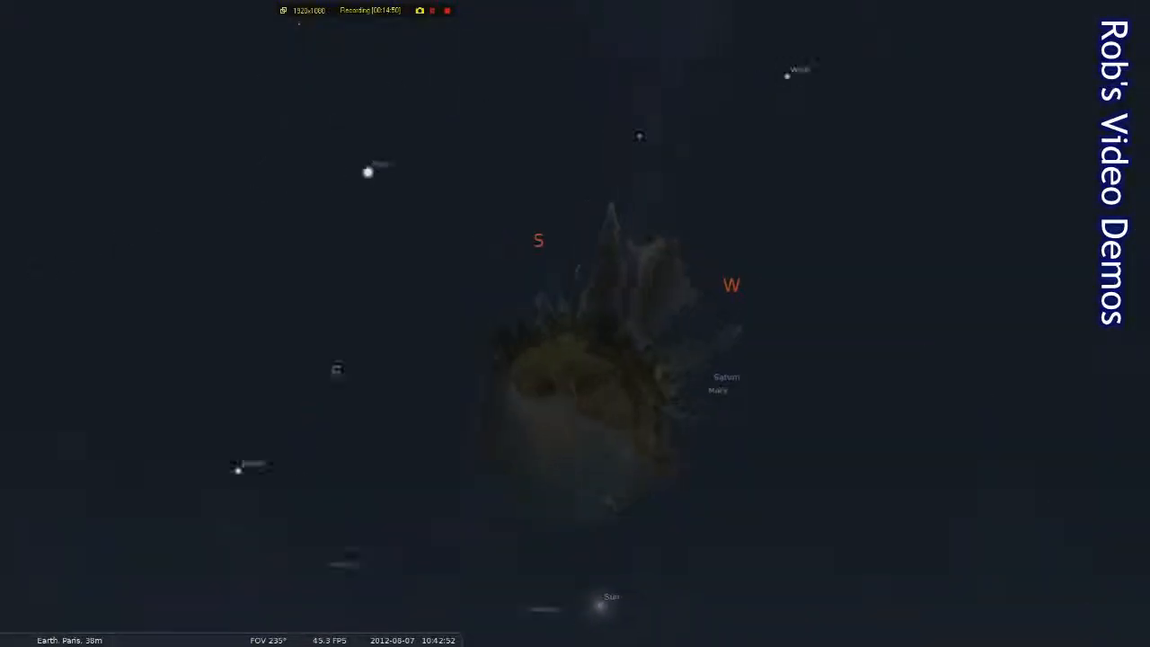
key("Left")
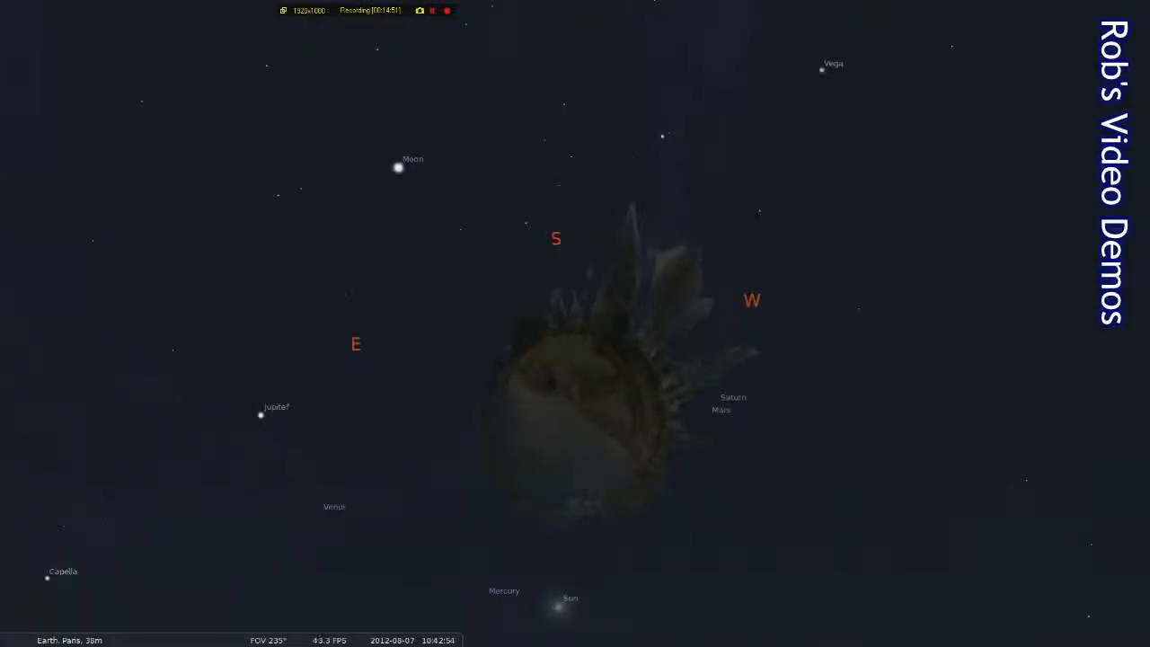